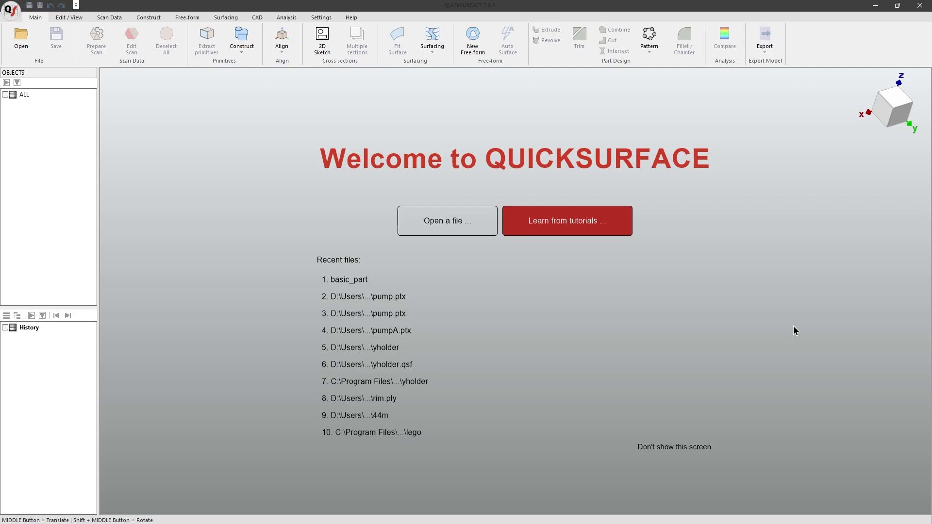
- Open the recent file basic_part and view the scanned mesh from several sides
{"action": "left_click", "coordinate": [366, 282]}
{"action": "left_click", "coordinate": [446, 282]}
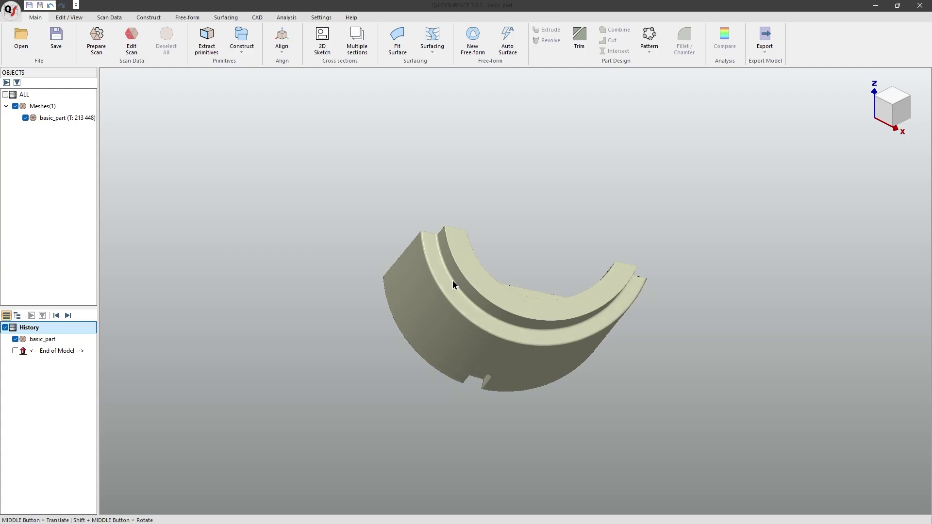
{"action": "middle_click_drag", "start_coordinate": [512, 202], "coordinate": [462, 259], "text": "shift"}
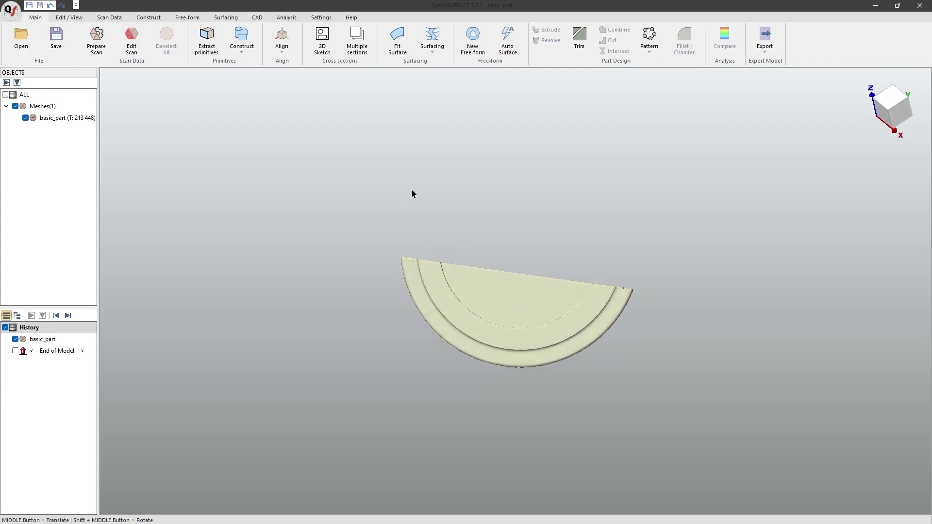
{"action": "middle_click_drag", "start_coordinate": [551, 366], "coordinate": [275, 394], "text": "shift"}
{"action": "middle_click_drag", "start_coordinate": [694, 196], "coordinate": [475, 362], "text": "shift"}
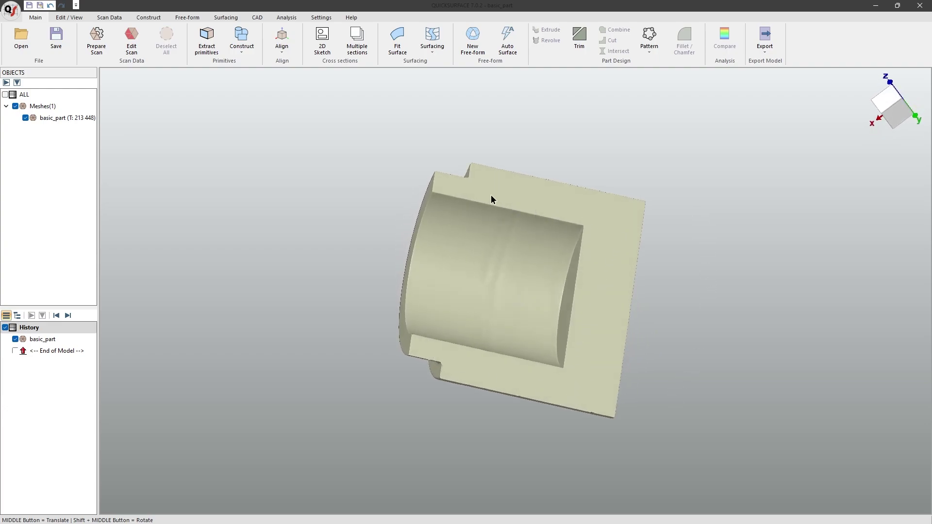
{"action": "middle_click_drag", "start_coordinate": [366, 336], "coordinate": [637, 221], "text": "shift"}
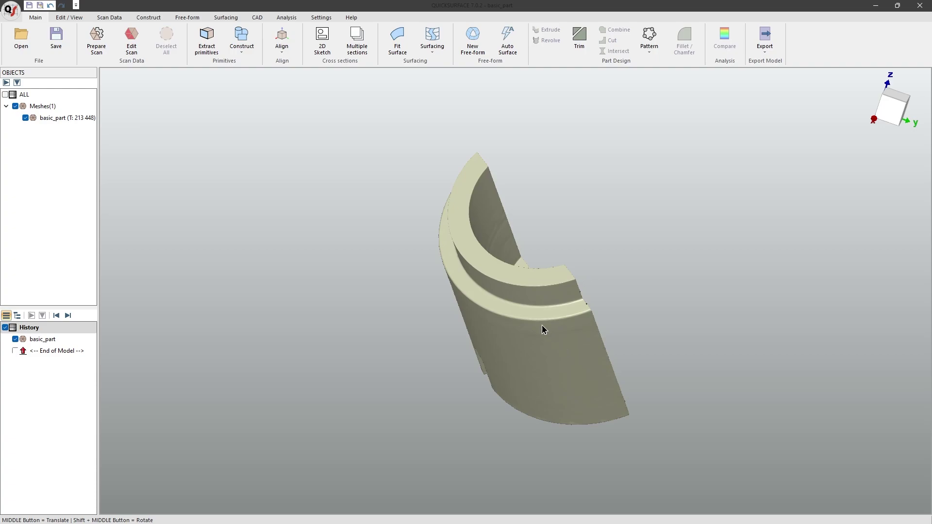
- Extract a plane primitive from the mesh's flat split face, with the Magic Wand sensitivity set to 2.16 degrees, and stay in primitive extraction
{"action": "left_click", "coordinate": [205, 40]}
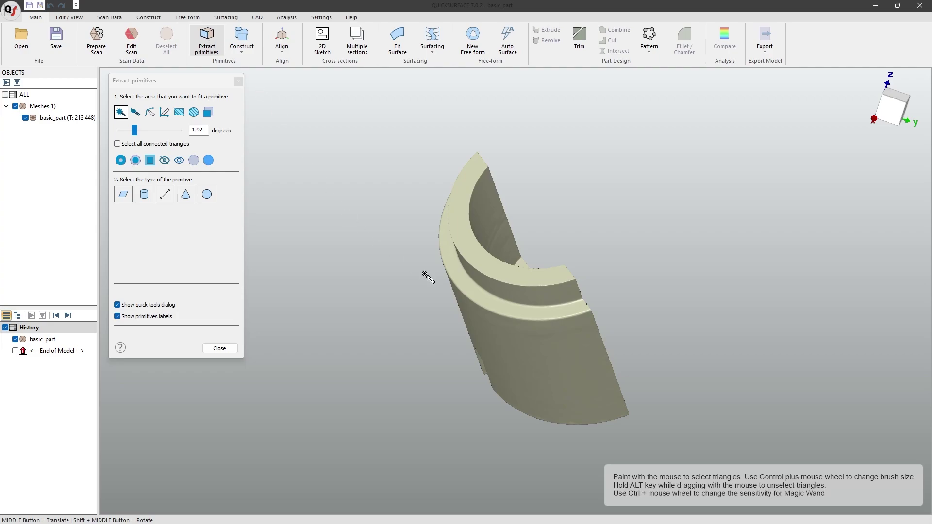
{"action": "middle_click_drag", "start_coordinate": [631, 275], "coordinate": [421, 369], "text": "shift"}
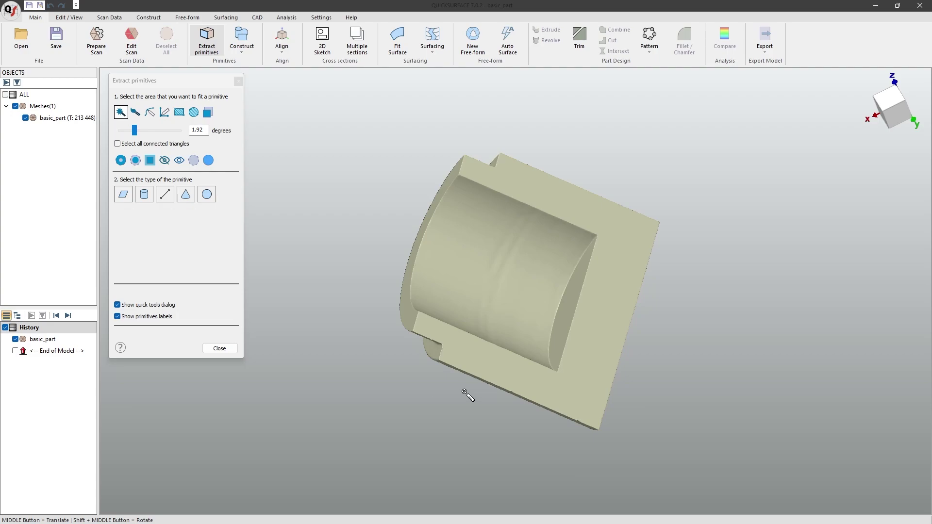
{"action": "left_click", "coordinate": [589, 211]}
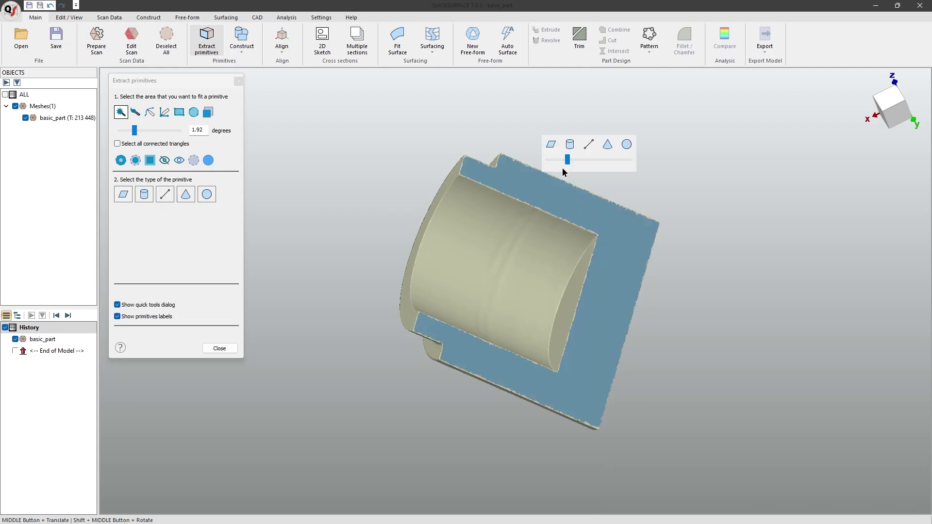
{"action": "mouse_move", "coordinate": [568, 160]}
{"action": "left_mouse_down"}
{"action": "mouse_move", "coordinate": [548, 162]}
{"action": "mouse_move", "coordinate": [570, 162]}
{"action": "left_mouse_up"}
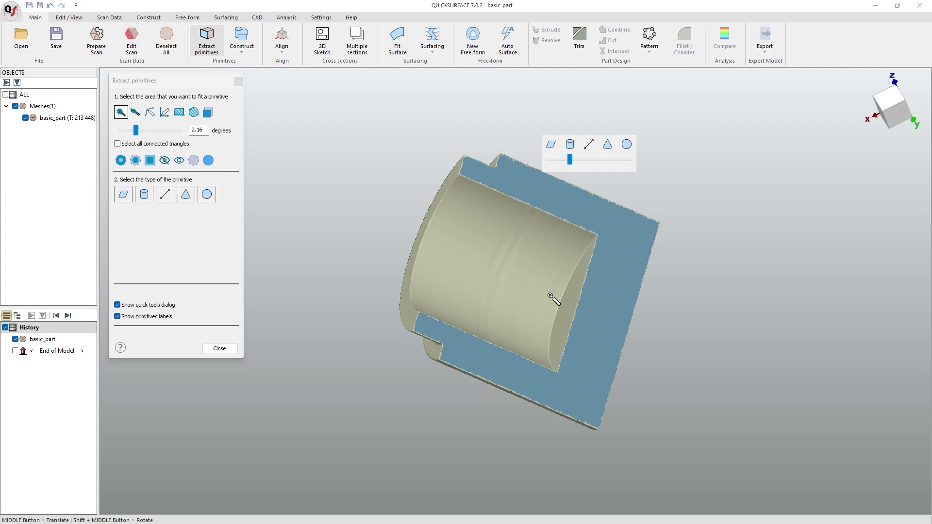
{"action": "left_click", "coordinate": [501, 256]}
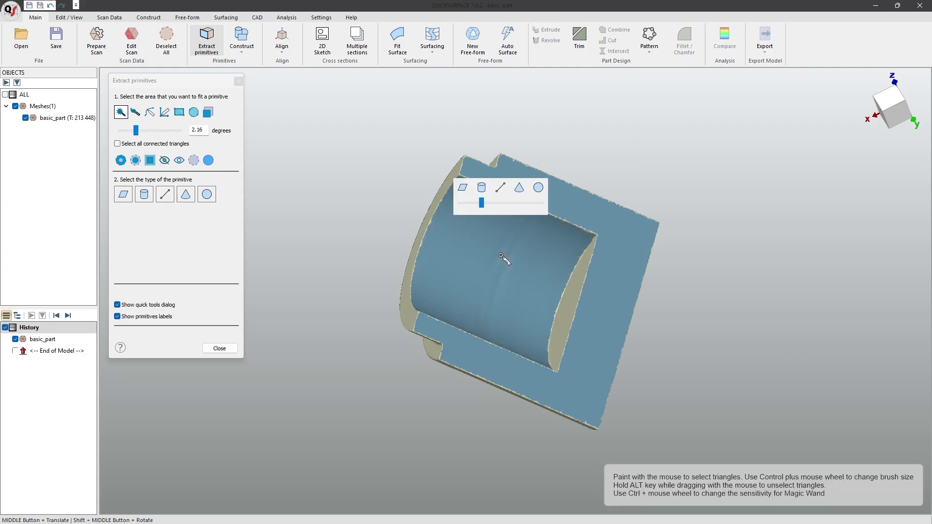
{"action": "key", "text": "ctrl+z"}
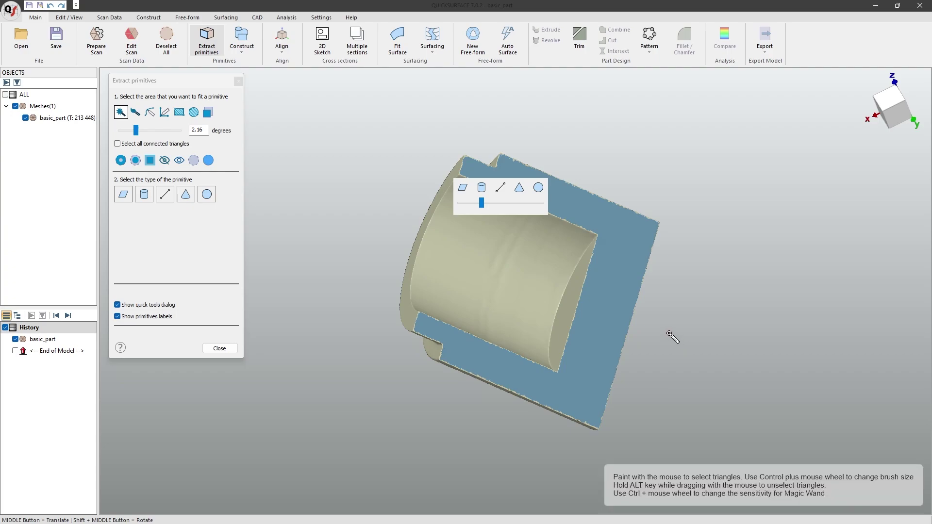
{"action": "left_click", "coordinate": [462, 188]}
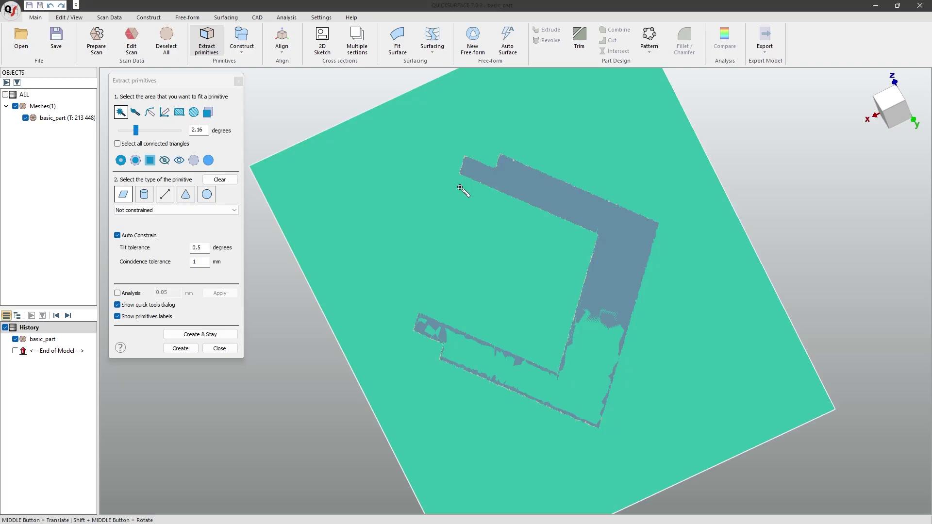
{"action": "middle_click_drag", "start_coordinate": [442, 304], "coordinate": [661, 189], "text": "shift"}
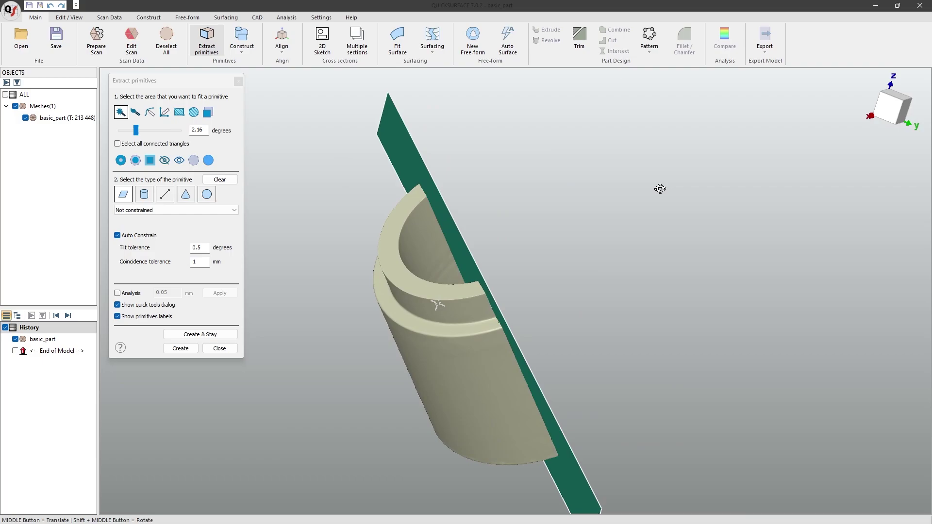
{"action": "left_click", "coordinate": [231, 336]}
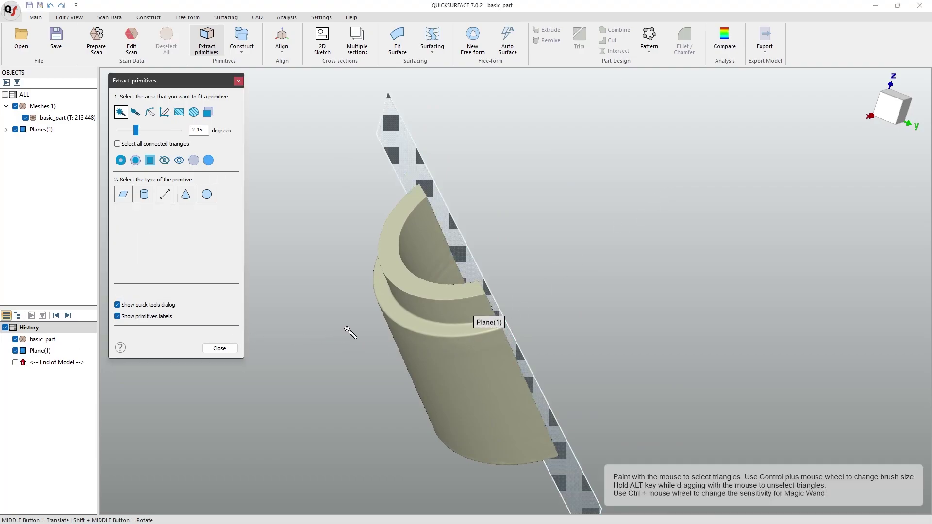
- Fit an unconstrained cylinder to the large outer curved face and turn on its deviation analysis
{"action": "middle_click_drag", "start_coordinate": [348, 330], "coordinate": [422, 293], "text": "shift"}
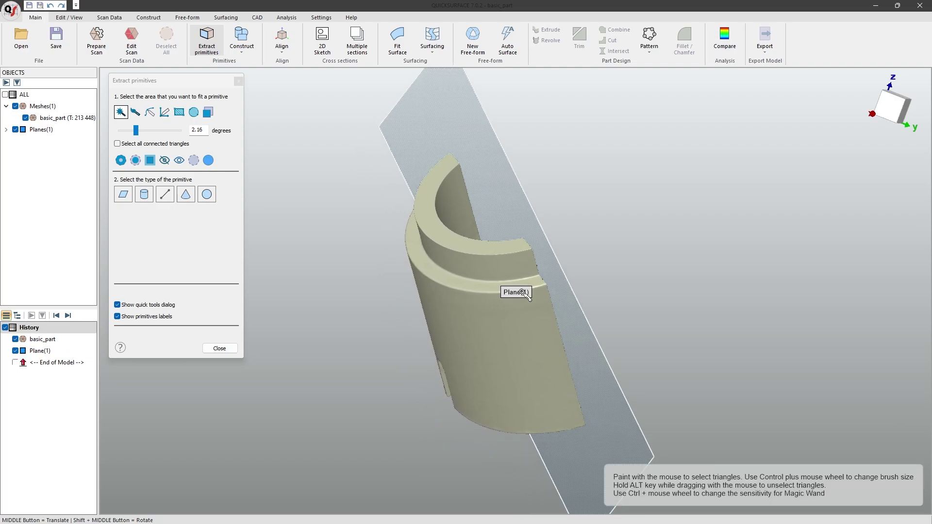
{"action": "left_click", "coordinate": [484, 318]}
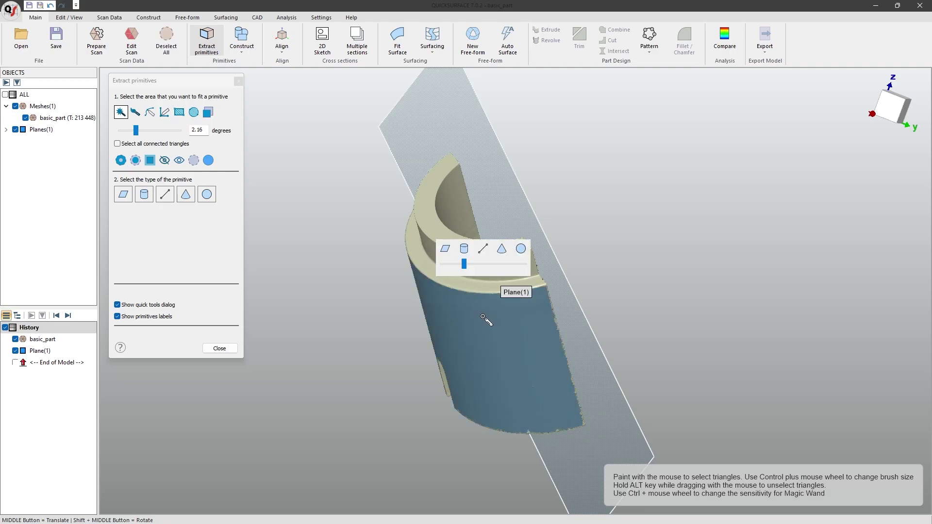
{"action": "middle_click_drag", "start_coordinate": [428, 319], "coordinate": [452, 318], "text": "shift"}
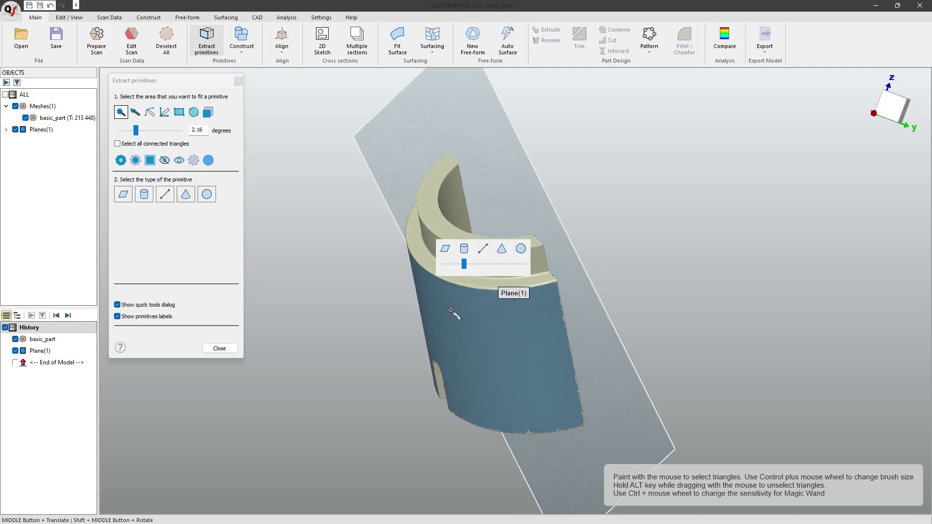
{"action": "left_click", "coordinate": [463, 248]}
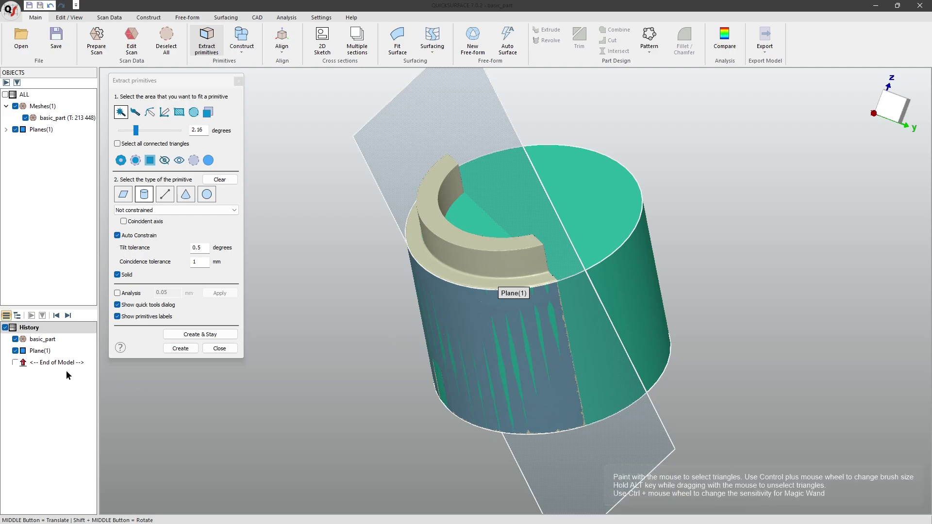
{"action": "left_click", "coordinate": [117, 293]}
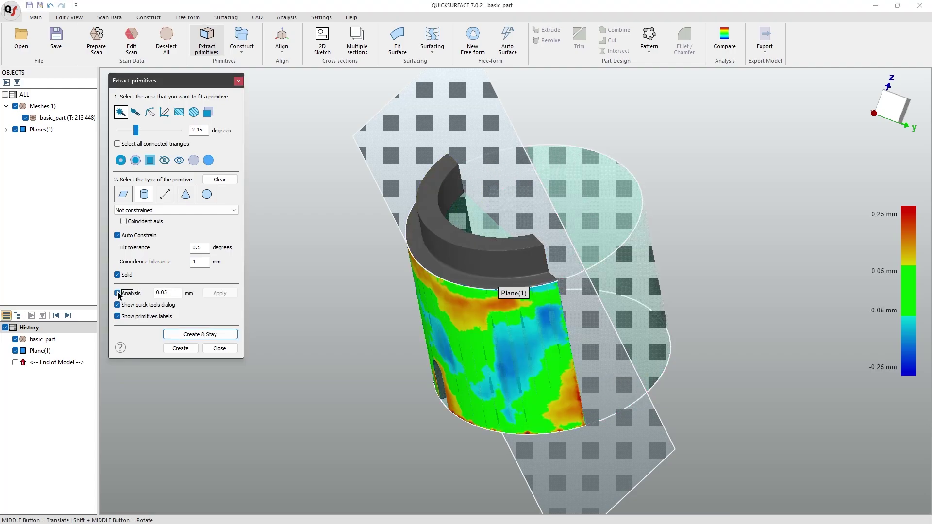
- Examine the deviation color map of the fitted cylinder across the outer face, including the area around the slot
{"action": "middle_click_drag", "start_coordinate": [322, 327], "coordinate": [559, 297], "text": "shift"}
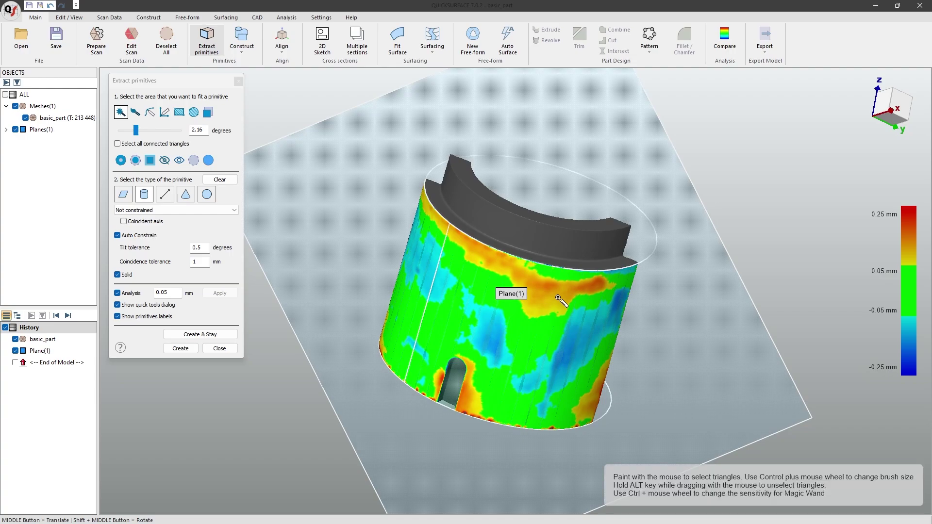
{"action": "scroll", "coordinate": [663, 328], "scroll_direction": "up", "scroll_amount": 3}
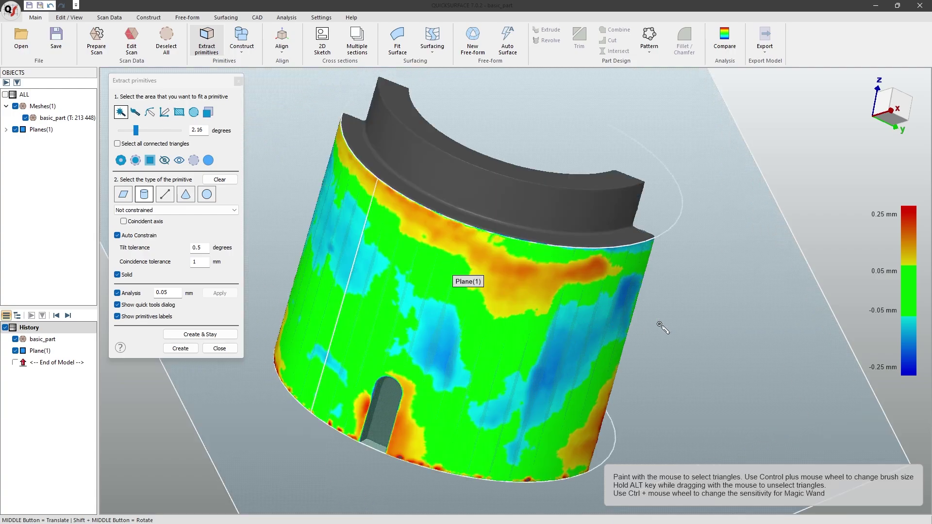
{"action": "middle_click_drag", "start_coordinate": [664, 327], "coordinate": [579, 299], "text": "shift"}
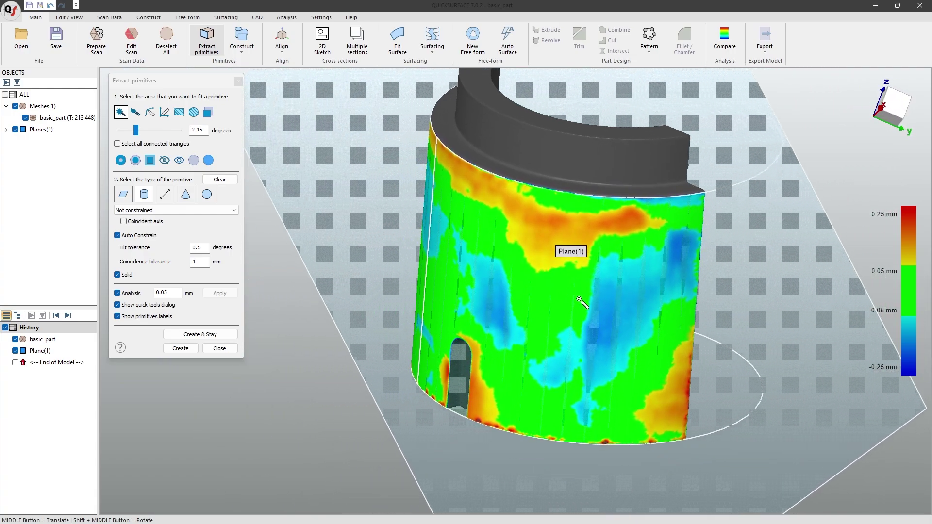
{"action": "scroll", "coordinate": [439, 357], "scroll_direction": "down", "scroll_amount": 3}
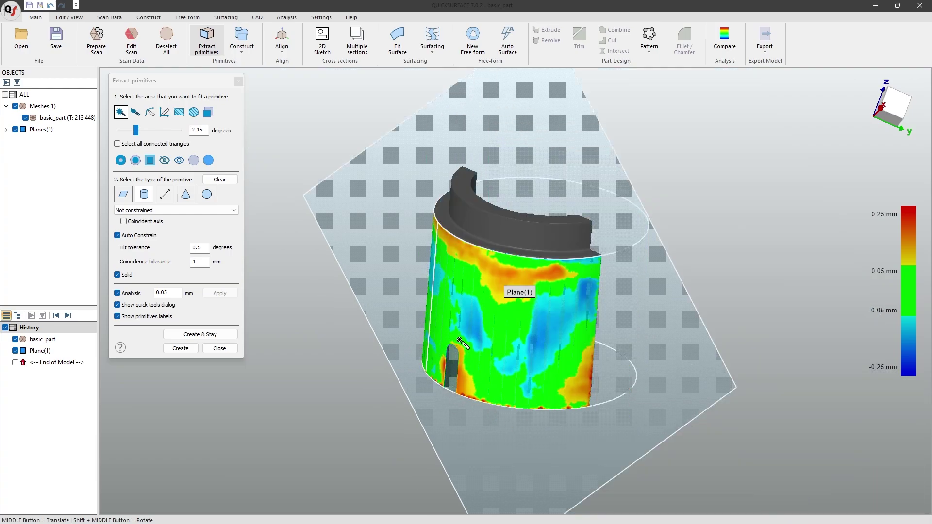
{"action": "middle_click_drag", "start_coordinate": [484, 324], "coordinate": [468, 257], "text": "shift"}
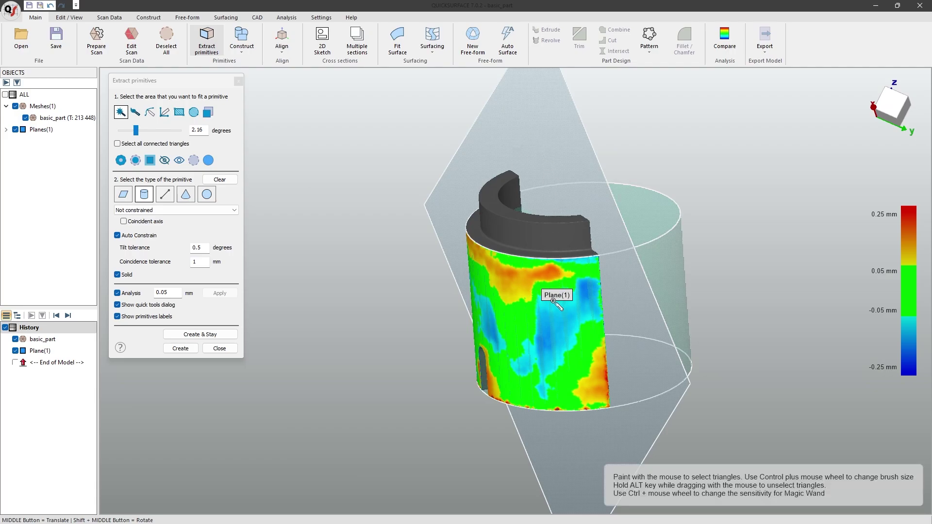
{"action": "middle_click_drag", "start_coordinate": [554, 301], "coordinate": [485, 291], "text": "shift"}
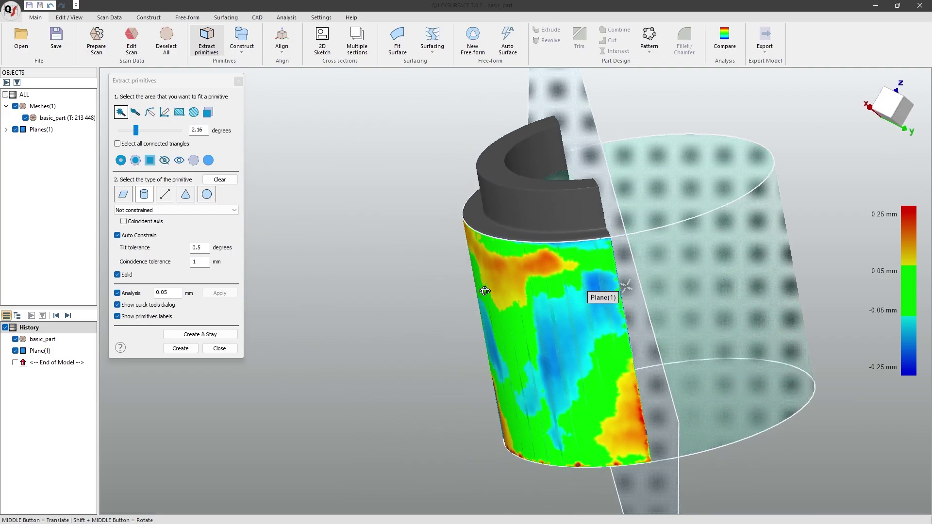
{"action": "middle_click_drag", "start_coordinate": [590, 289], "coordinate": [489, 275]}
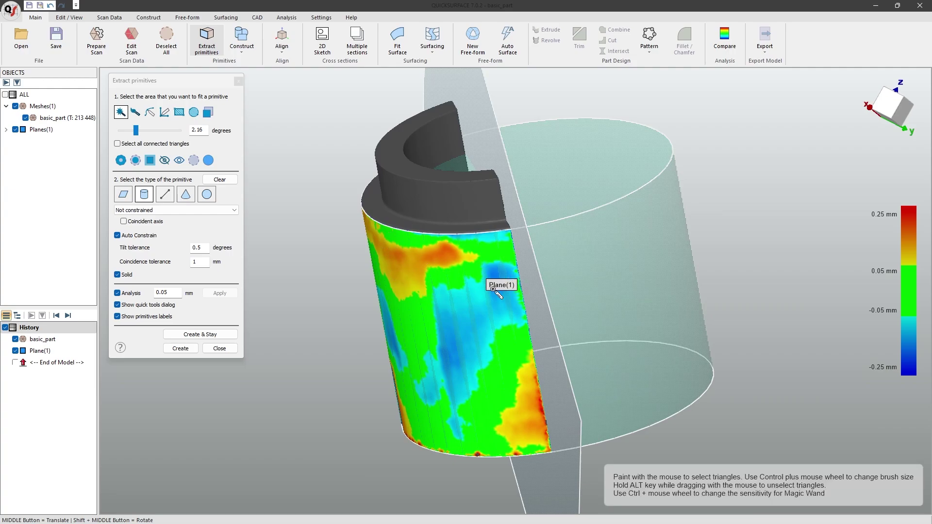
{"action": "middle_click_drag", "start_coordinate": [449, 299], "coordinate": [563, 267], "text": "shift"}
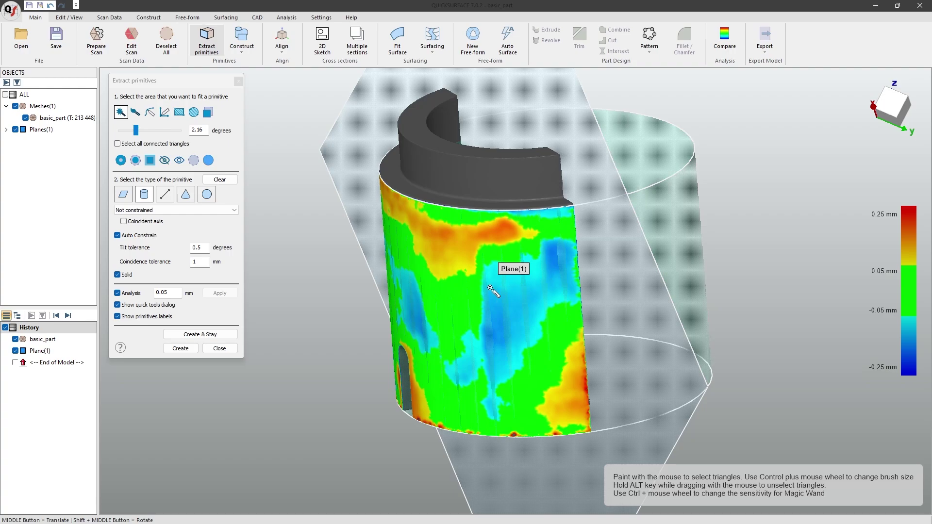
- Leave primitive extraction without adding the fitted cylinder, and delete the extracted plane
{"action": "left_click", "coordinate": [223, 350]}
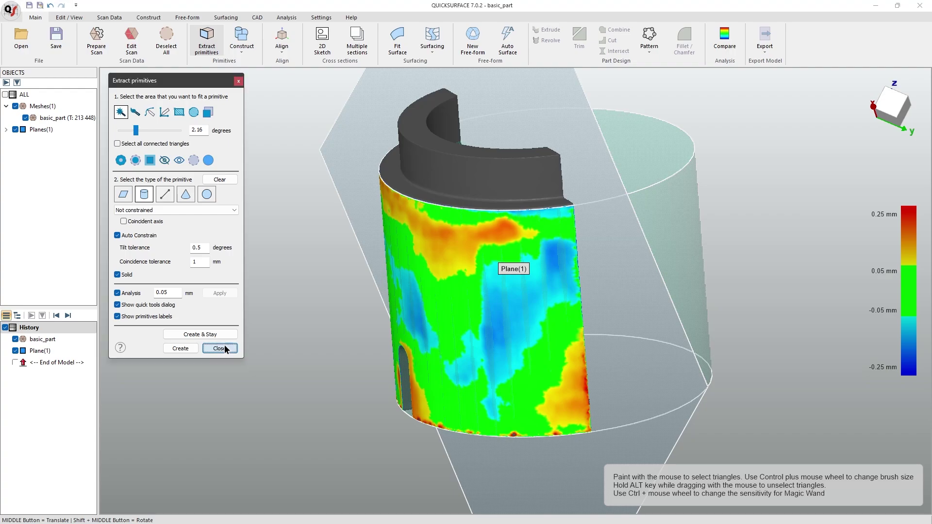
{"action": "left_click", "coordinate": [496, 287]}
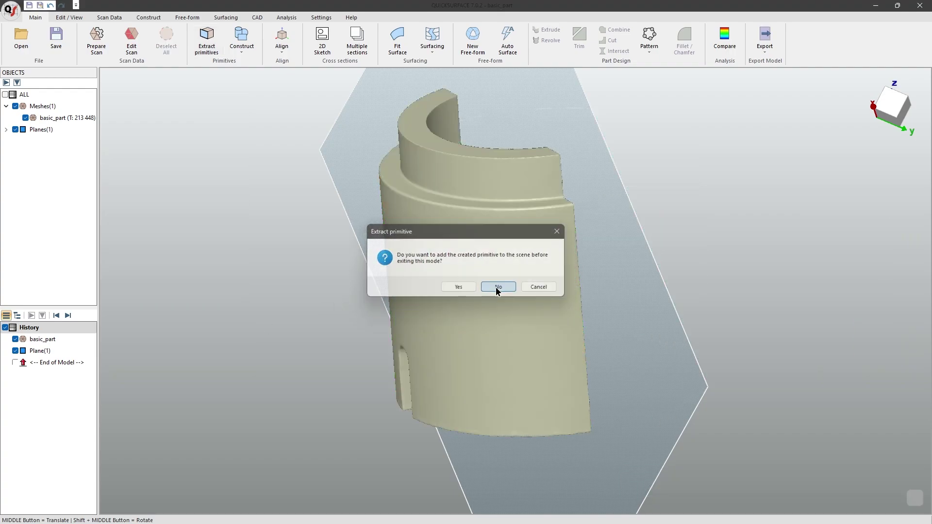
{"action": "left_click", "coordinate": [5, 129]}
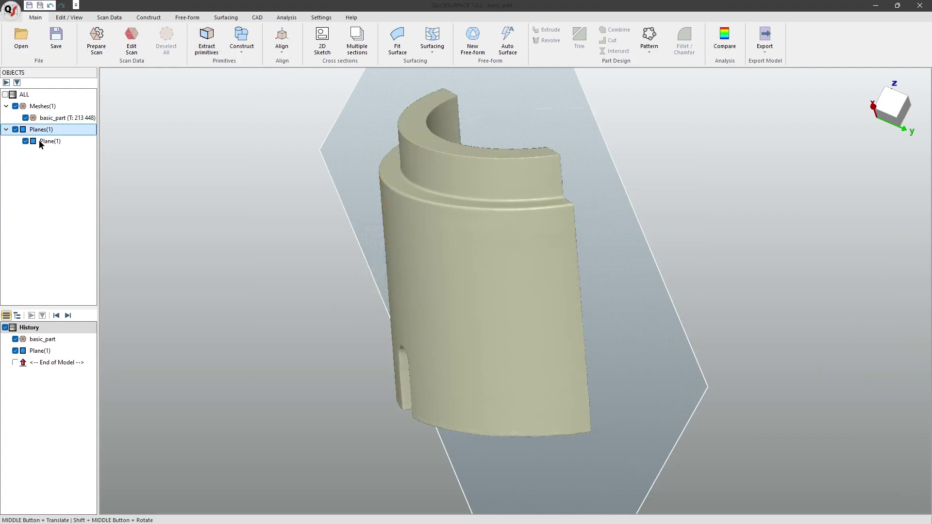
{"action": "left_click", "coordinate": [40, 141]}
{"action": "key", "text": "Delete"}
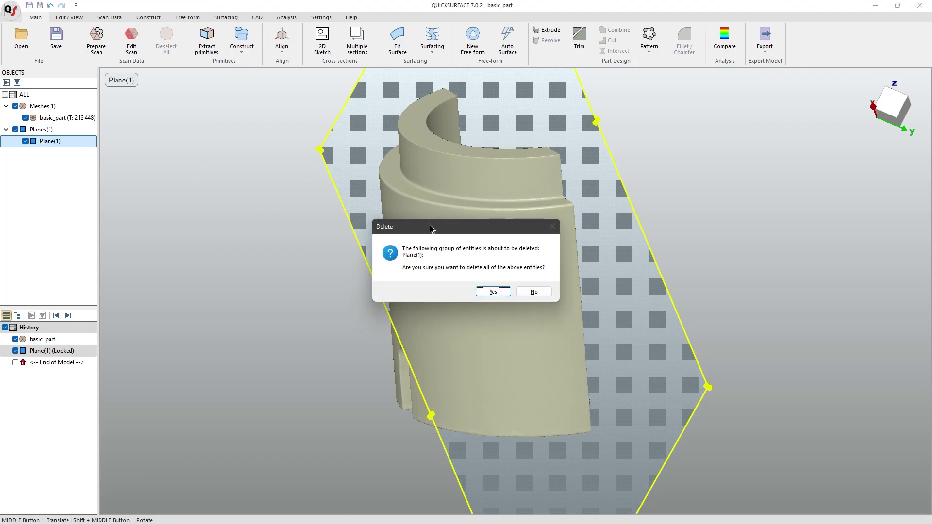
{"action": "left_click", "coordinate": [492, 292]}
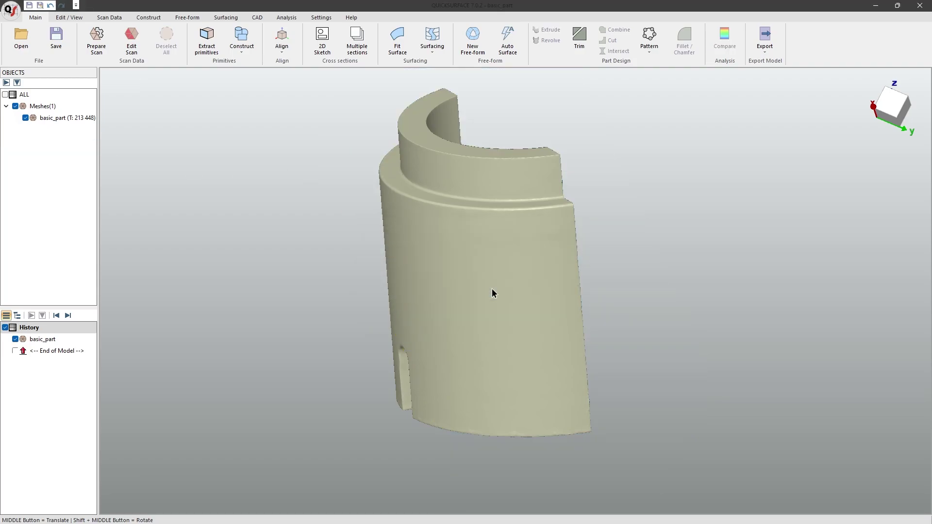
- Start primitive extraction and select the upper outer curved face, the large outer curved face and the flat split face with the Magic Wand at 2.16 degrees
{"action": "left_click", "coordinate": [205, 46]}
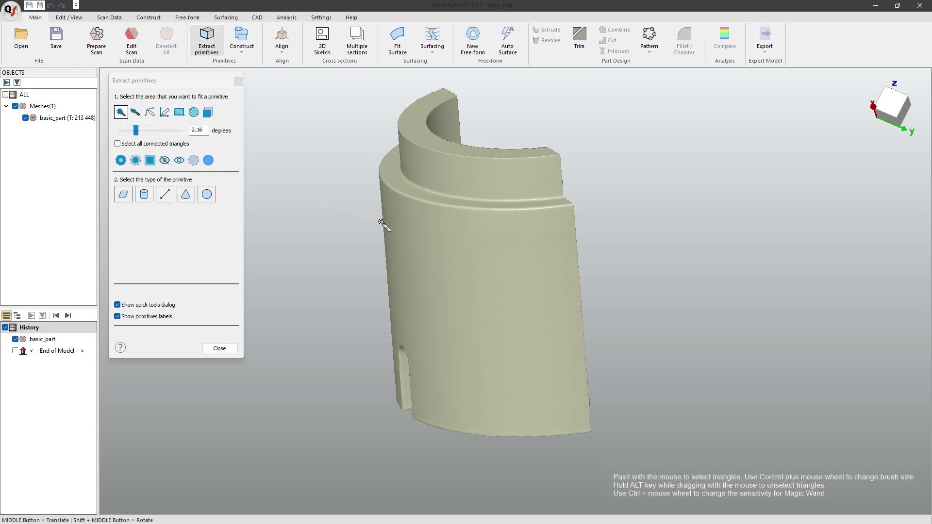
{"action": "left_click", "coordinate": [424, 173]}
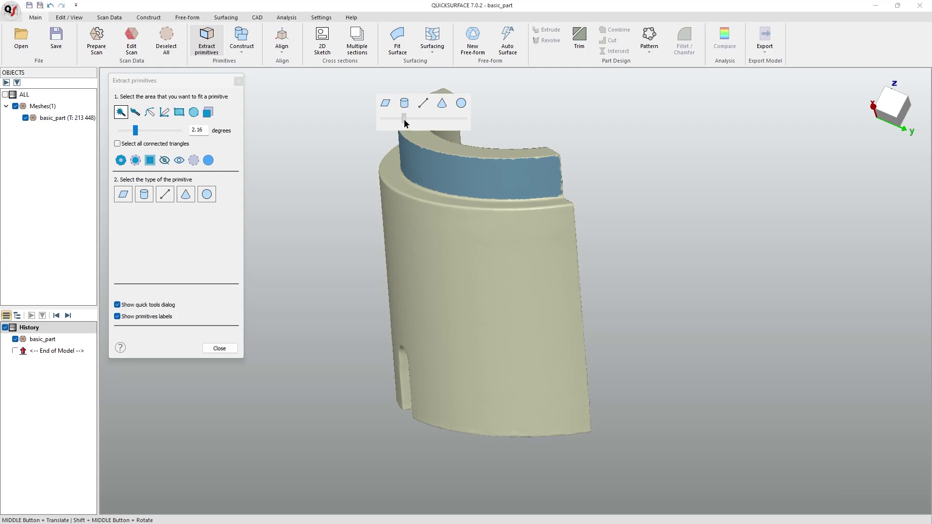
{"action": "left_click_drag", "start_coordinate": [404, 118], "coordinate": [405, 120]}
{"action": "left_click", "coordinate": [449, 255]}
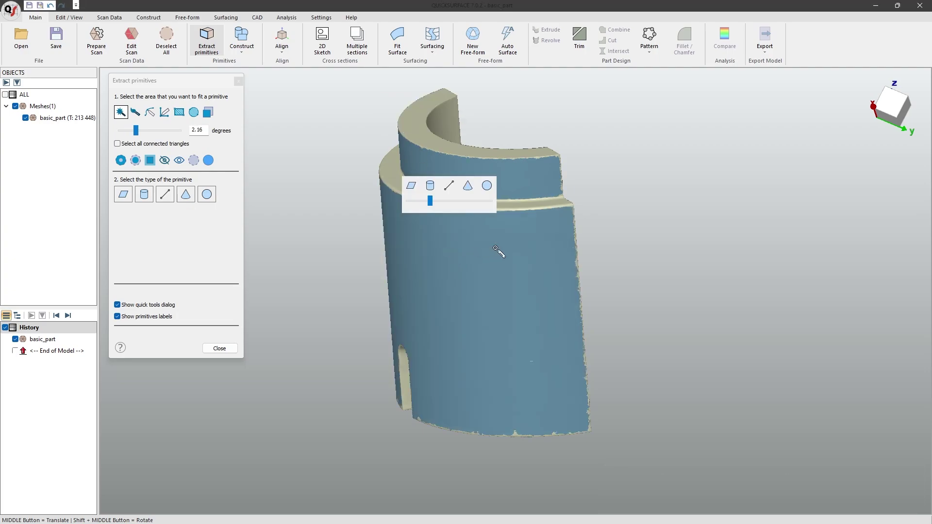
{"action": "middle_click_drag", "start_coordinate": [554, 237], "coordinate": [340, 271], "text": "shift"}
{"action": "left_click", "coordinate": [578, 216]}
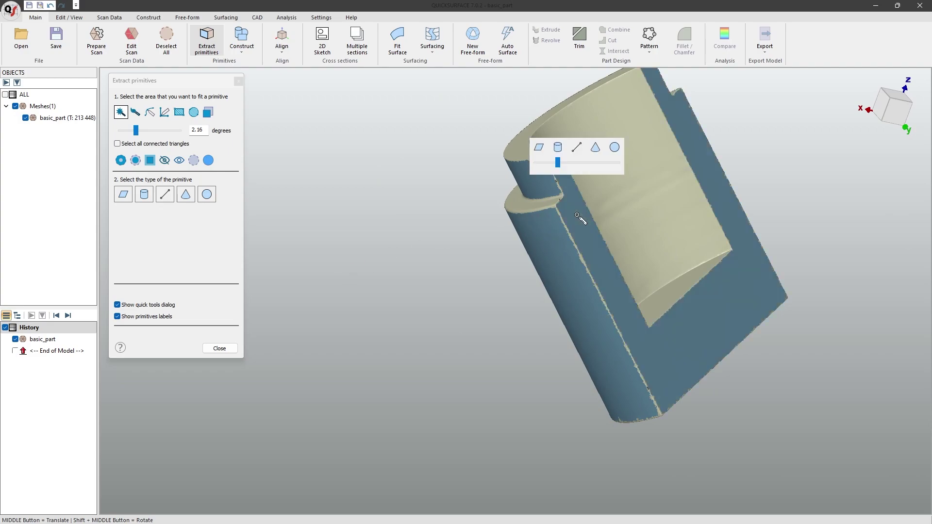
{"action": "middle_click_drag", "start_coordinate": [335, 271], "coordinate": [382, 276], "text": "shift"}
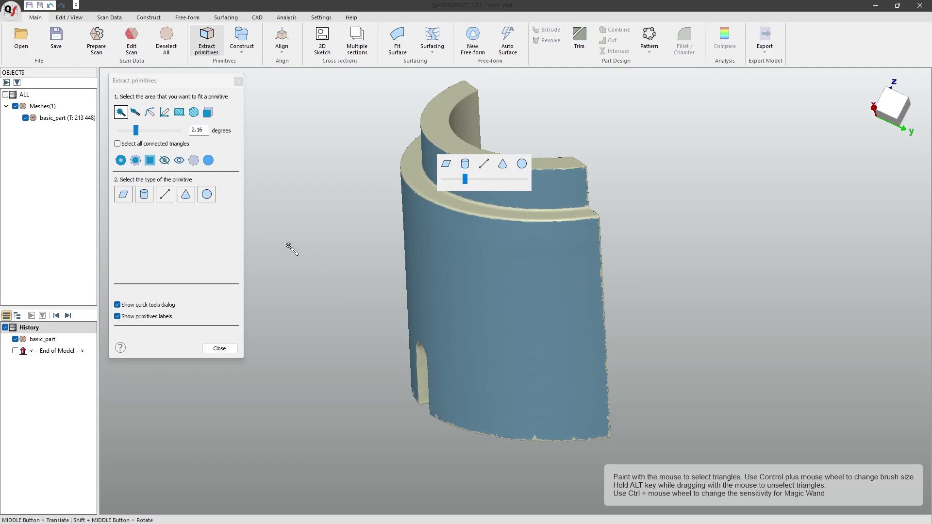
- Paint additional triangles on the top rim, step ledge and side edge into the selection with the brush
{"action": "left_click", "coordinate": [135, 112]}
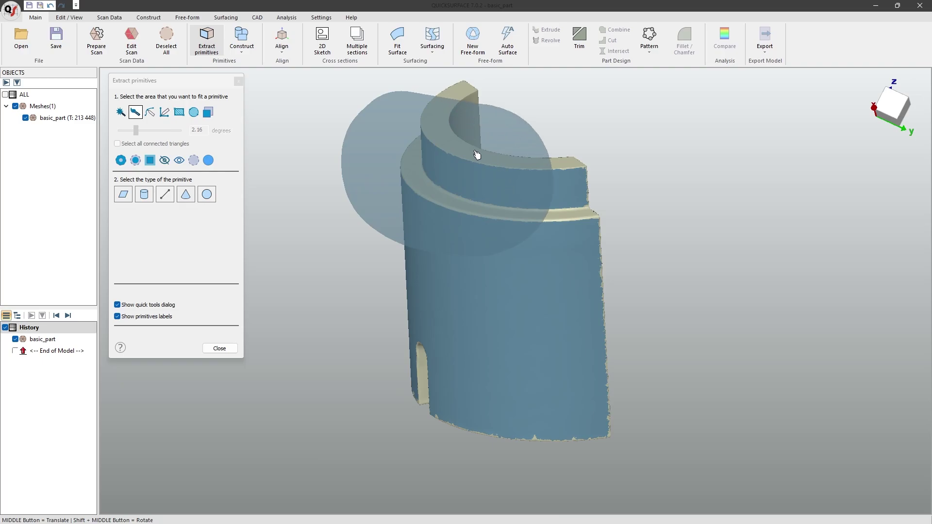
{"action": "scroll", "coordinate": [478, 152], "scroll_direction": "up", "scroll_amount": 3}
{"action": "middle_click_drag", "start_coordinate": [427, 183], "coordinate": [516, 246]}
{"action": "scroll", "coordinate": [704, 231], "scroll_direction": "up", "scroll_amount": 5}
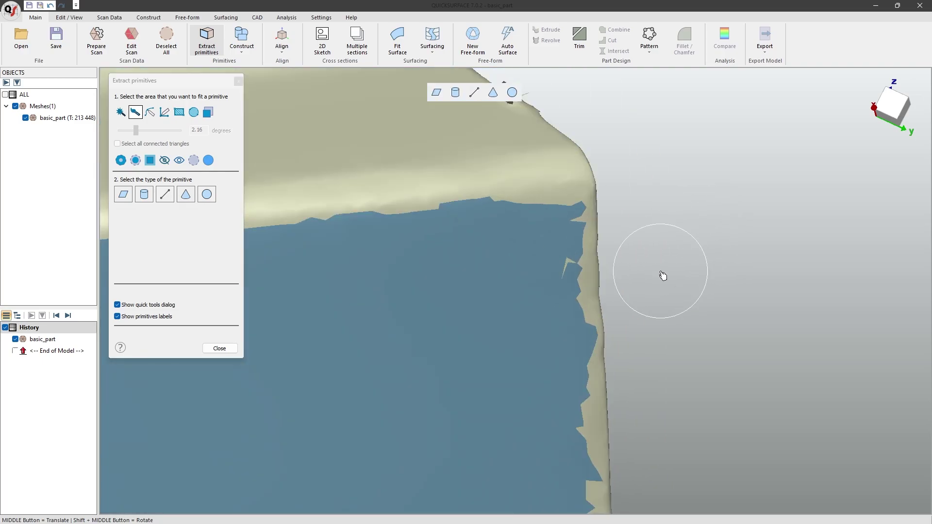
{"action": "mouse_move", "coordinate": [629, 280]}
{"action": "left_mouse_down"}
{"action": "mouse_move", "coordinate": [638, 345]}
{"action": "mouse_move", "coordinate": [708, 345]}
{"action": "left_mouse_up"}
{"action": "scroll", "coordinate": [696, 293], "scroll_direction": "down", "scroll_amount": 5}
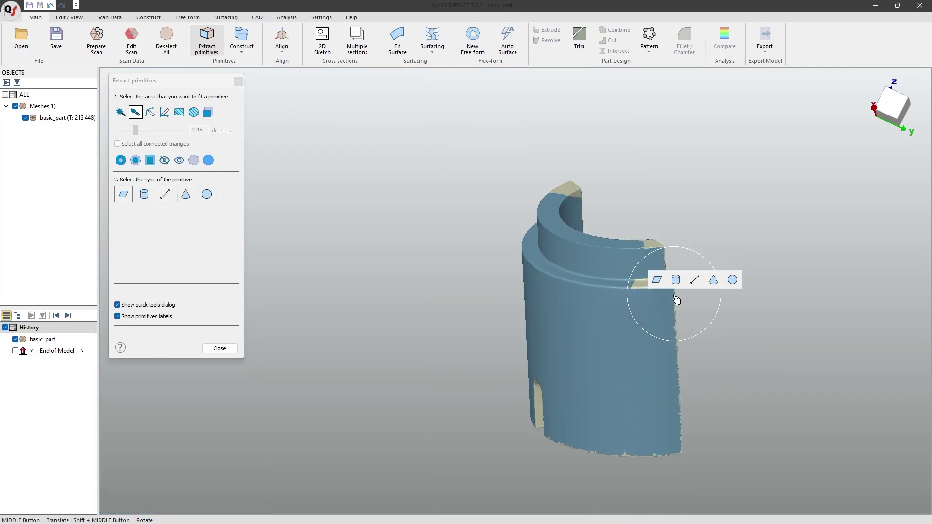
{"action": "middle_click_drag", "start_coordinate": [701, 370], "coordinate": [631, 370], "text": "shift"}
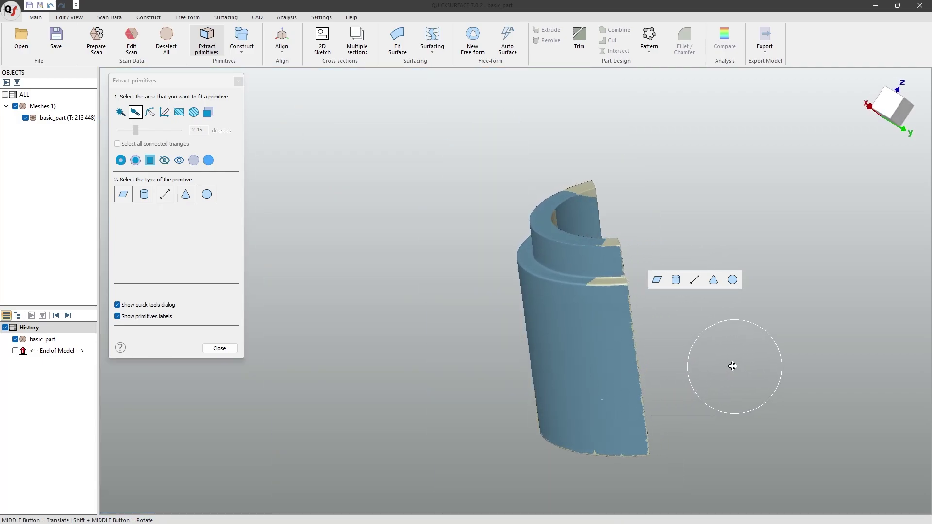
{"action": "middle_click_drag", "start_coordinate": [733, 366], "coordinate": [713, 360]}
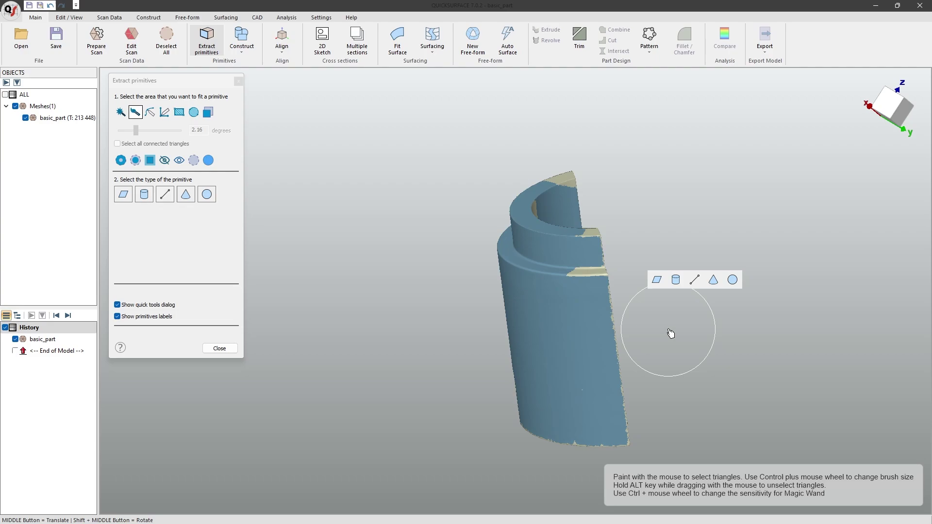
- Shrink the currently selected mesh area several times
{"action": "left_click", "coordinate": [138, 163]}
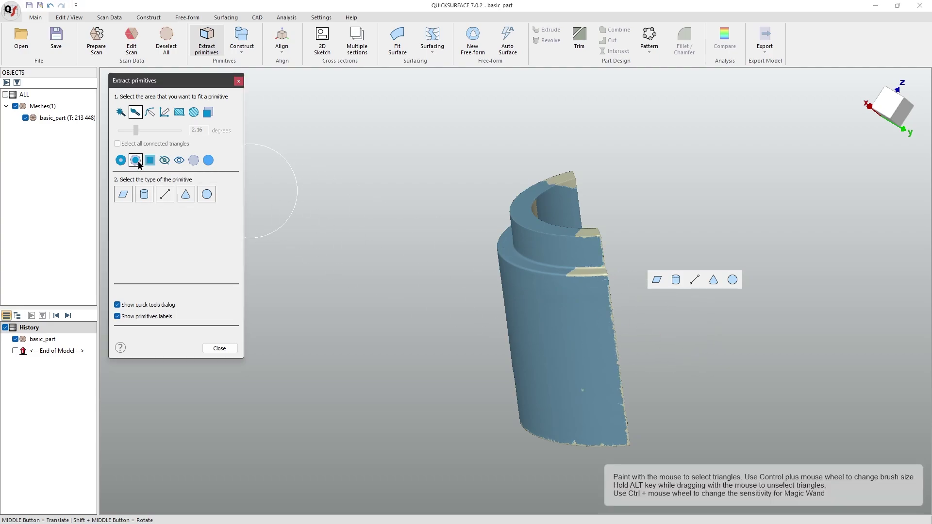
{"action": "left_click", "coordinate": [138, 163]}
{"action": "left_click", "coordinate": [137, 163]}
{"action": "left_click", "coordinate": [138, 163]}
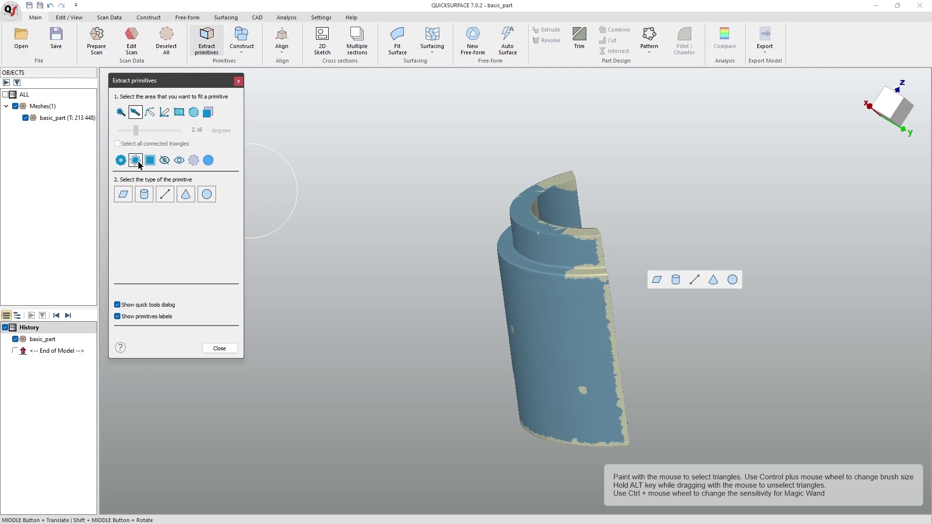
{"action": "left_click", "coordinate": [137, 163]}
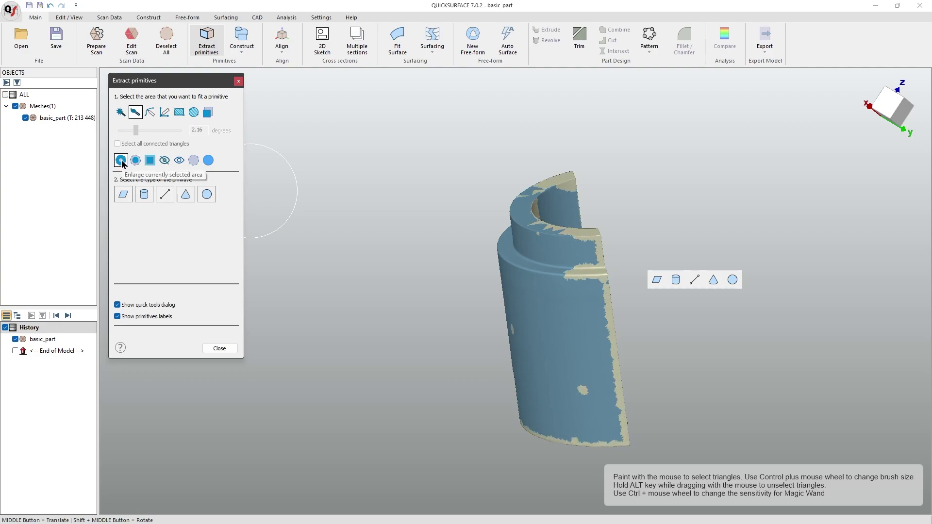
- Enlarge the currently selected mesh area several times
{"action": "left_click", "coordinate": [121, 163]}
{"action": "left_click", "coordinate": [121, 163]}
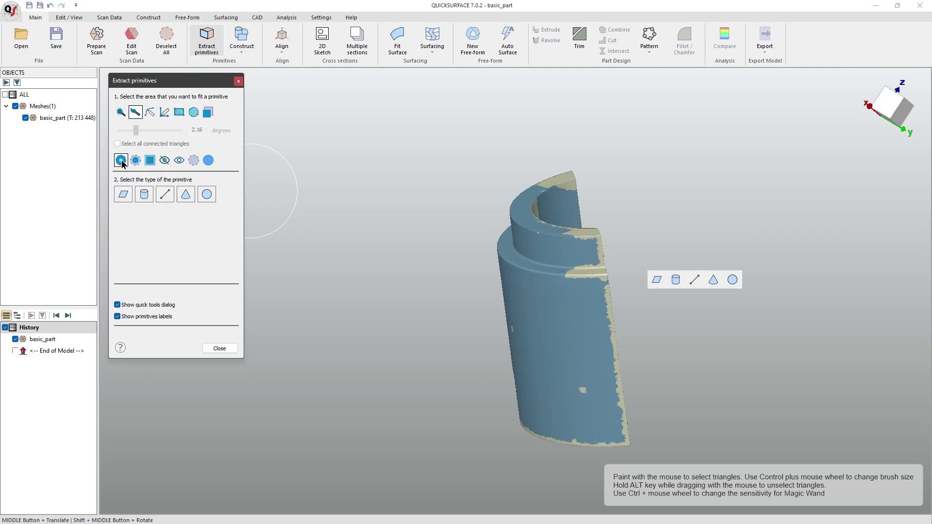
{"action": "left_click", "coordinate": [121, 162]}
{"action": "left_click", "coordinate": [121, 163]}
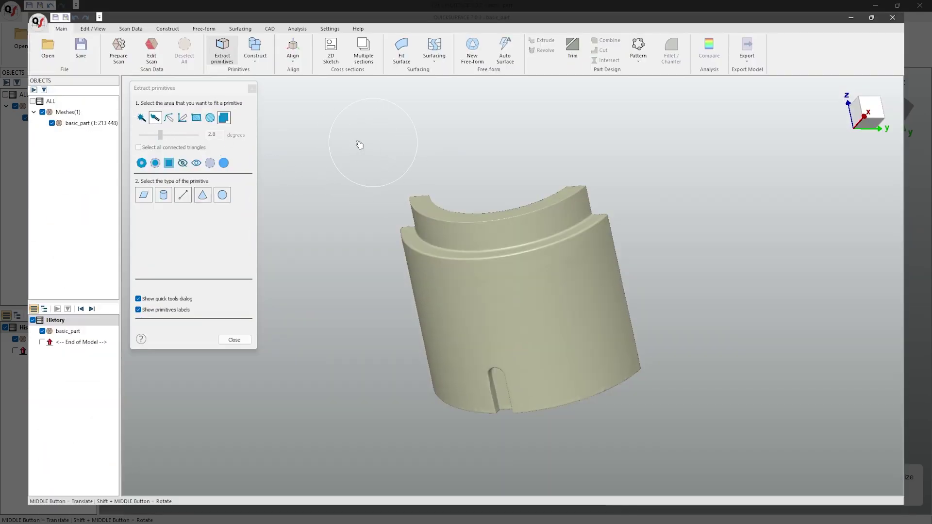
- Paint a selection across the upper half of the part with the brush and hide the selected triangles
{"action": "mouse_move", "coordinate": [359, 144]}
{"action": "left_mouse_down"}
{"action": "mouse_move", "coordinate": [337, 156]}
{"action": "mouse_move", "coordinate": [317, 238]}
{"action": "mouse_move", "coordinate": [350, 273]}
{"action": "mouse_move", "coordinate": [430, 281]}
{"action": "mouse_move", "coordinate": [577, 273]}
{"action": "mouse_move", "coordinate": [685, 207]}
{"action": "mouse_move", "coordinate": [672, 155]}
{"action": "left_mouse_up"}
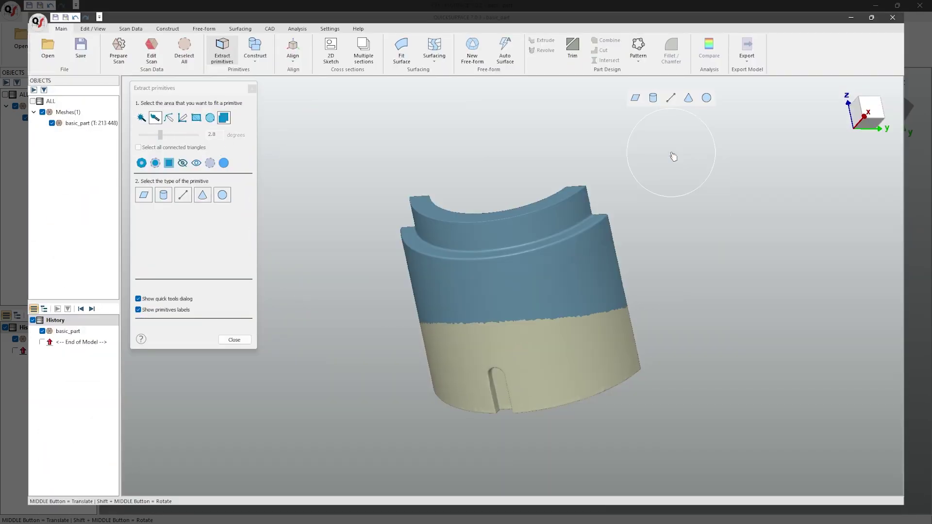
{"action": "left_click", "coordinate": [183, 163]}
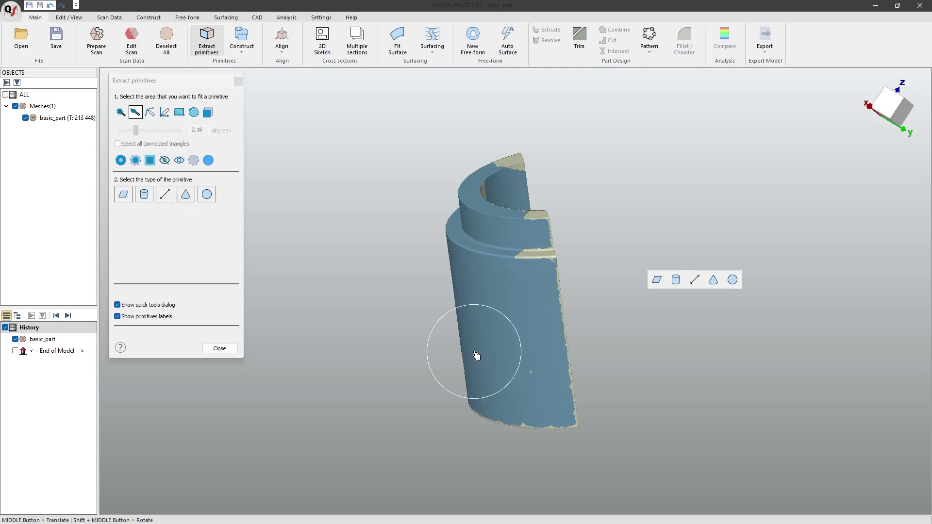
- Leave primitive extraction and close basic_part without saving its changes, switching to the training part scan
{"action": "left_click", "coordinate": [233, 352]}
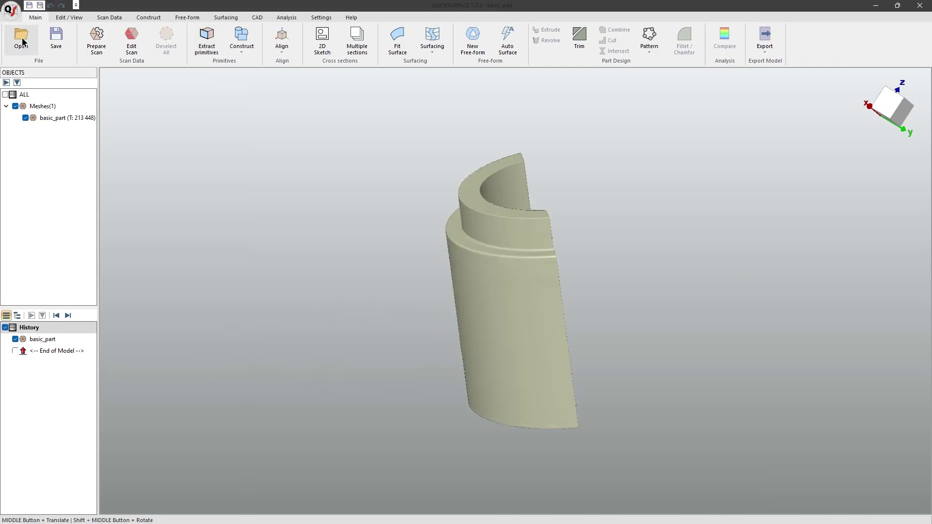
{"action": "left_click", "coordinate": [11, 10]}
{"action": "left_click", "coordinate": [29, 33]}
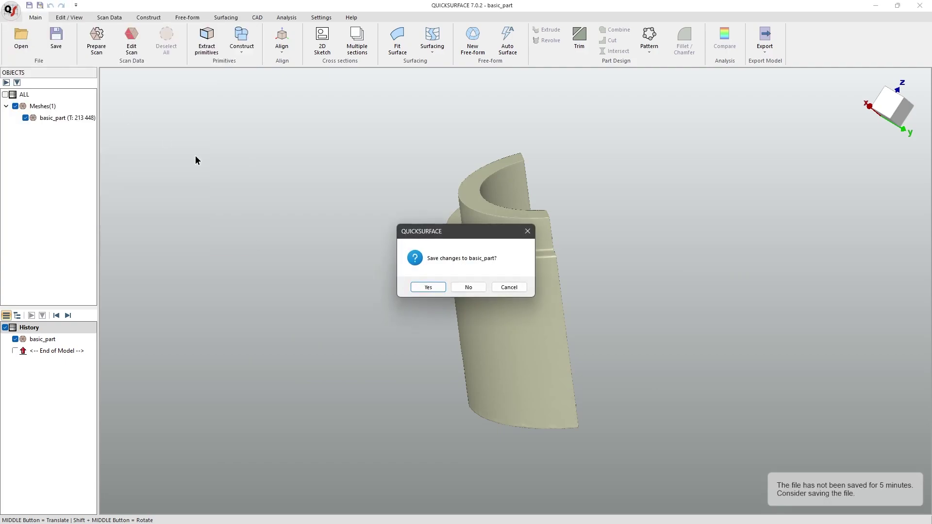
{"action": "left_click", "coordinate": [454, 288]}
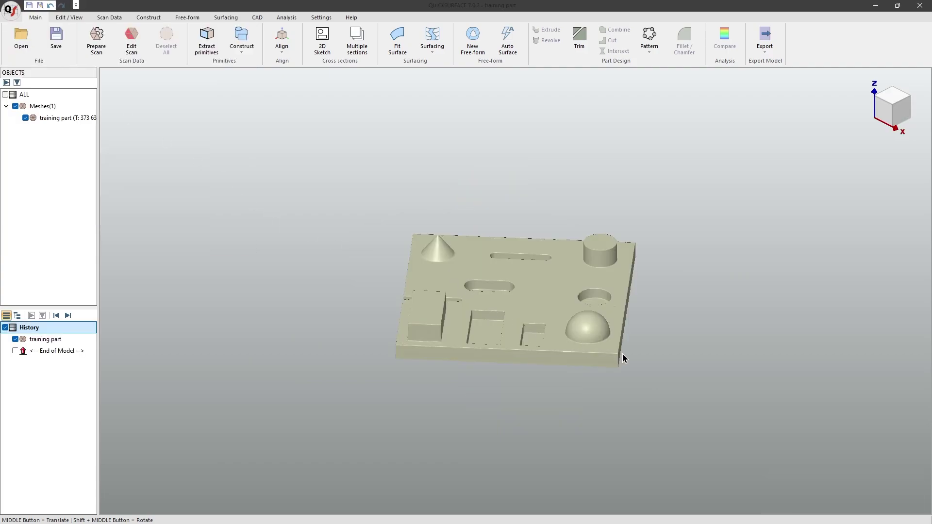
- Select the dome on the training part with the Magic Wand at 2.8 degrees and fit an unconstrained sphere to it
{"action": "scroll", "coordinate": [623, 357], "scroll_direction": "up", "scroll_amount": 5}
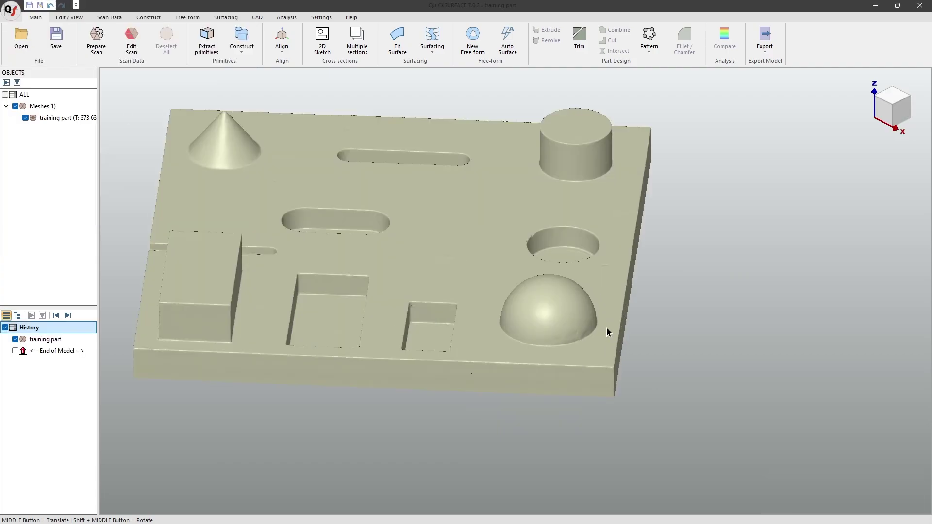
{"action": "left_click", "coordinate": [206, 33]}
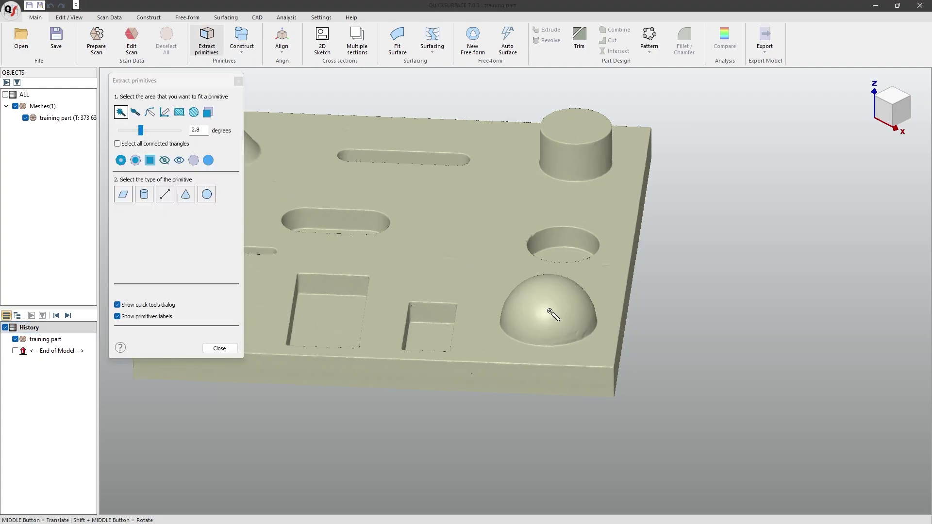
{"action": "left_click", "coordinate": [550, 312]}
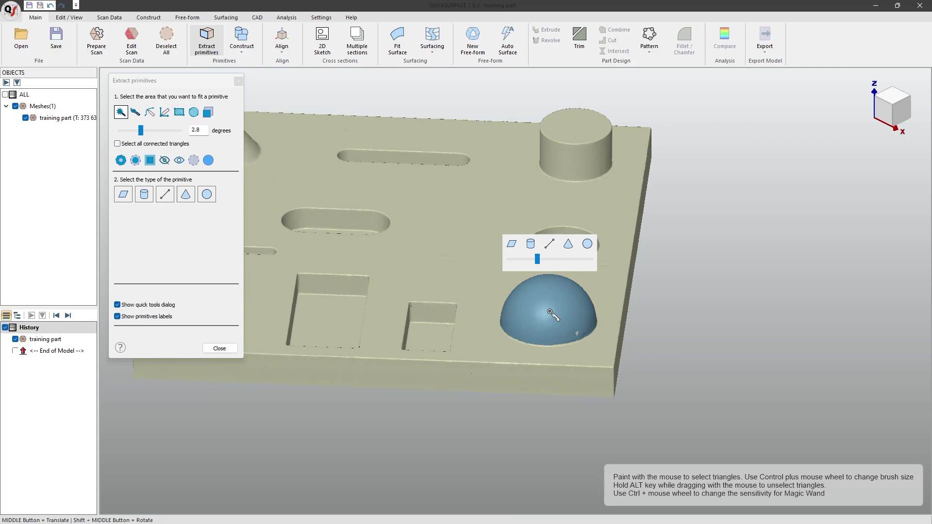
{"action": "left_click", "coordinate": [588, 242]}
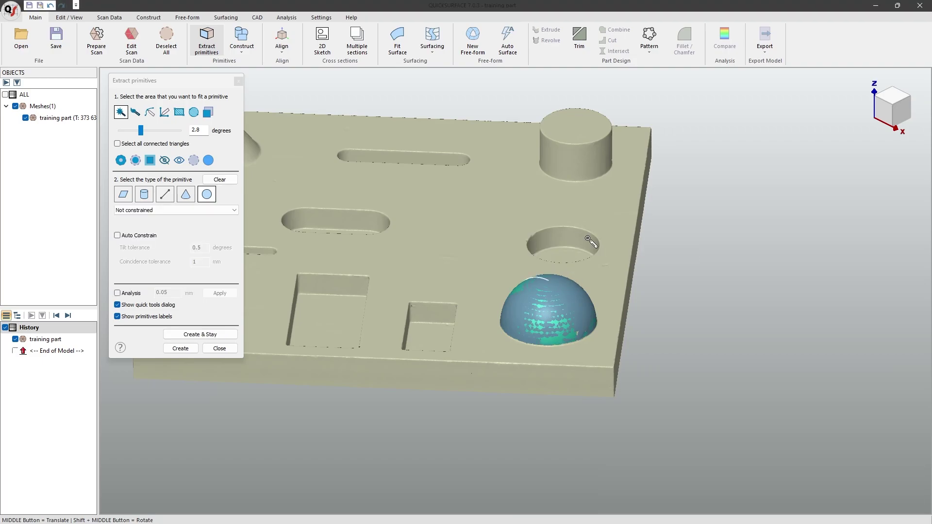
{"action": "scroll", "coordinate": [593, 311], "scroll_direction": "up", "scroll_amount": 3}
{"action": "middle_click_drag", "start_coordinate": [593, 311], "coordinate": [658, 288], "text": "shift"}
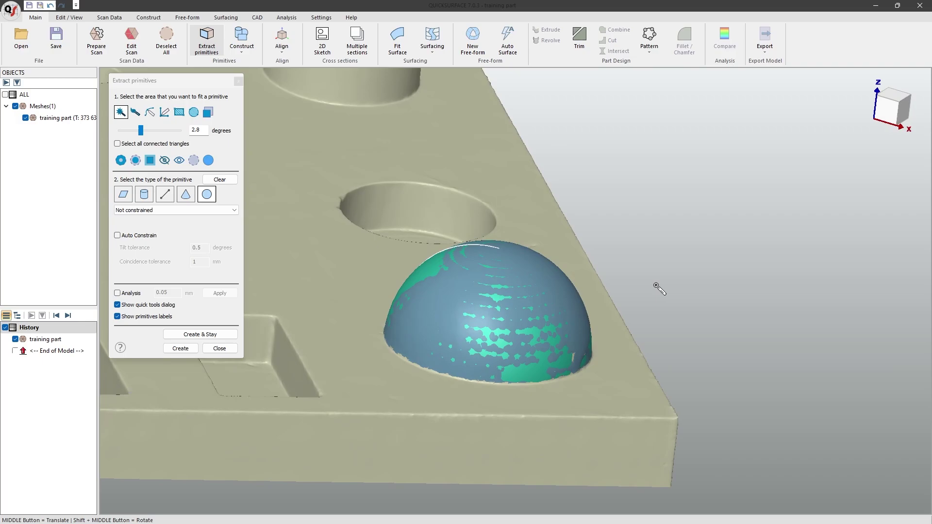
- Check the fitted sphere's deviation analysis with a 0.05 mm tolerance, and create the sphere while staying in primitive extraction
{"action": "left_click", "coordinate": [117, 293]}
{"action": "middle_click_drag", "start_coordinate": [618, 253], "coordinate": [584, 267], "text": "shift"}
{"action": "scroll", "coordinate": [585, 272], "scroll_direction": "down", "scroll_amount": 3}
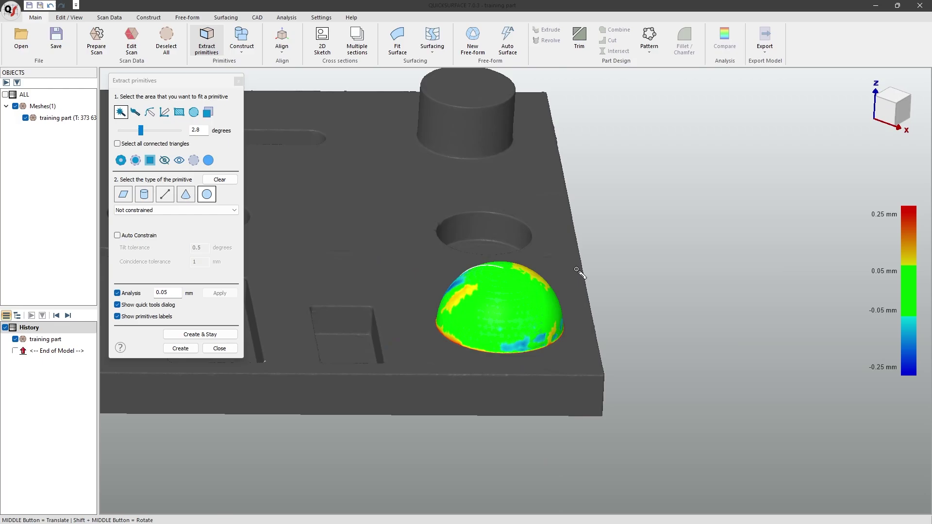
{"action": "left_click", "coordinate": [117, 293]}
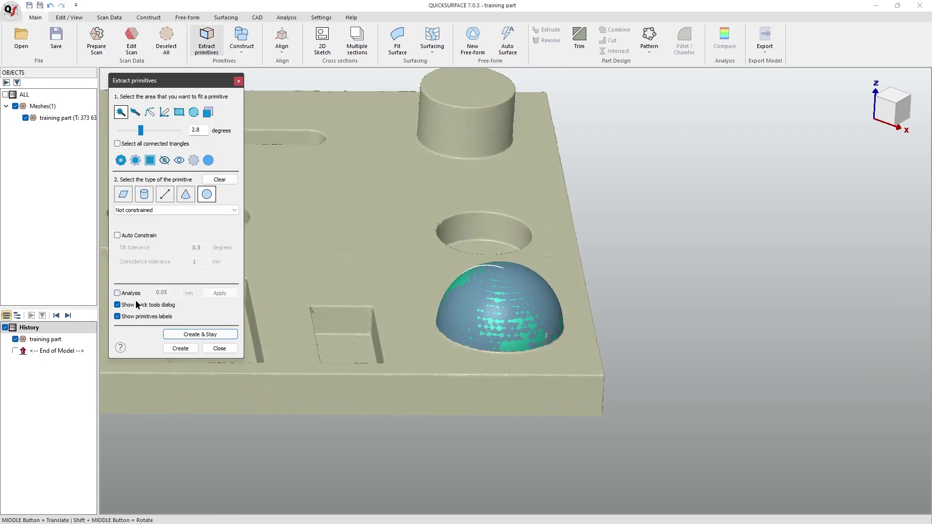
{"action": "left_click", "coordinate": [204, 335]}
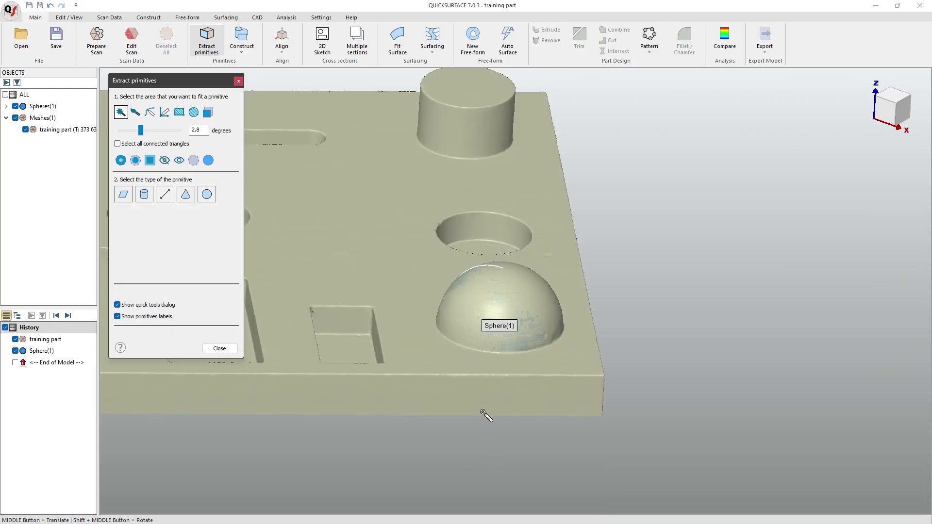
- Select the side face of the raised round boss with the Magic Wand at 2.8 degrees and fit an unconstrained solid cylinder to it
{"action": "scroll", "coordinate": [464, 251], "scroll_direction": "down", "scroll_amount": 1}
{"action": "scroll", "coordinate": [465, 166], "scroll_direction": "up", "scroll_amount": 5}
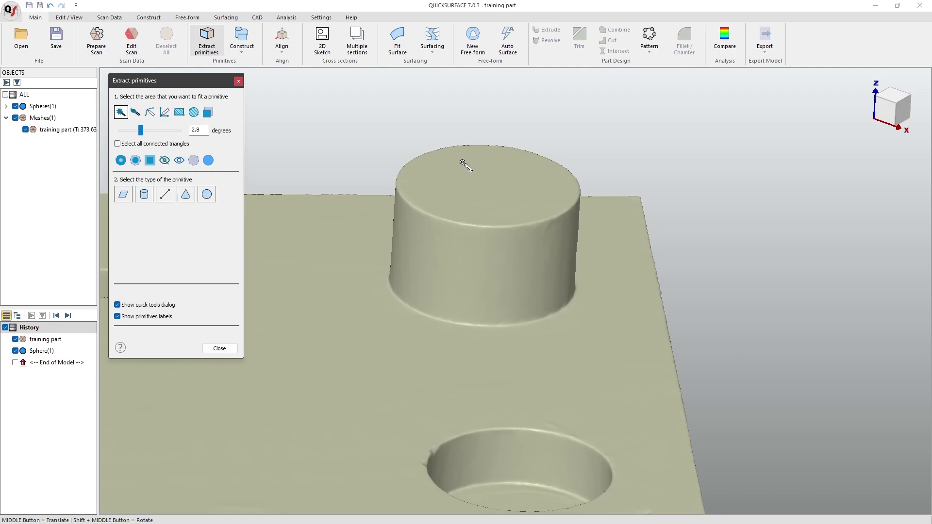
{"action": "left_click", "coordinate": [492, 261]}
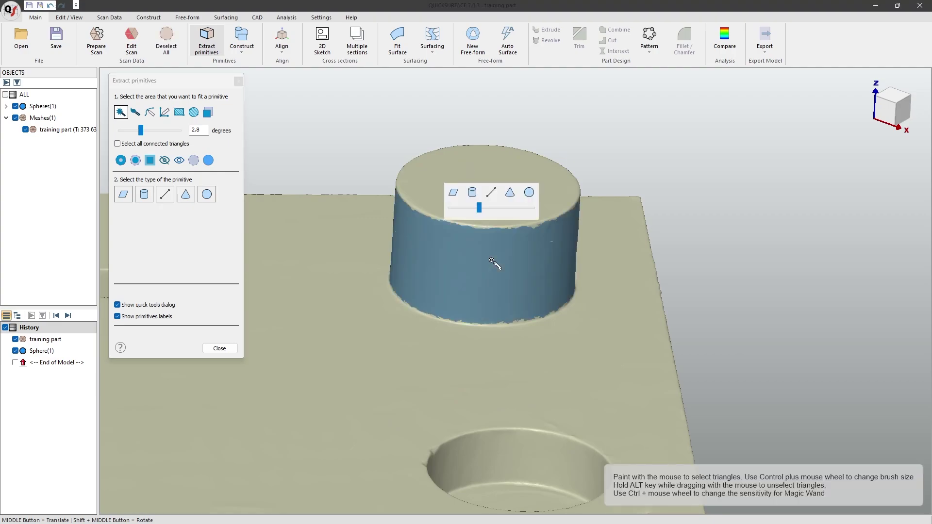
{"action": "left_click", "coordinate": [472, 194]}
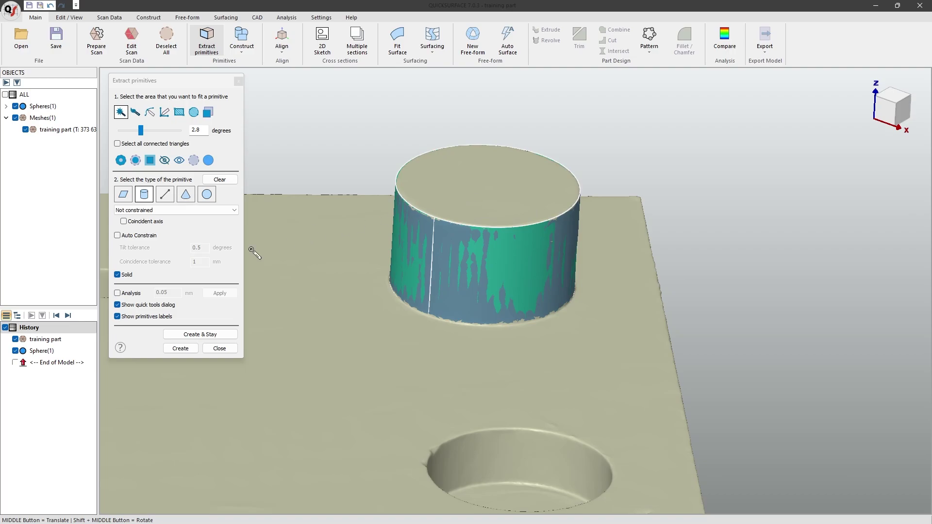
- Check the fitted cylinder's deviation analysis with a 0.05 mm tolerance, and create the cylinder while staying in primitive extraction
{"action": "left_click", "coordinate": [117, 293]}
{"action": "middle_click_drag", "start_coordinate": [564, 298], "coordinate": [452, 264], "text": "shift"}
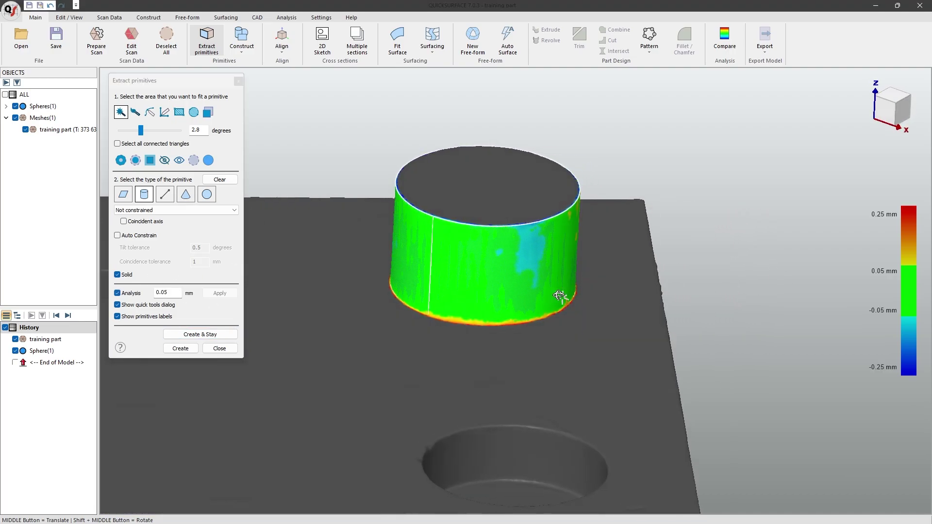
{"action": "left_click", "coordinate": [215, 335]}
- Select the entire cone on the training part from the side with the brush, with selection through the mesh enabled
{"action": "scroll", "coordinate": [658, 307], "scroll_direction": "down", "scroll_amount": 2}
{"action": "scroll", "coordinate": [658, 307], "scroll_direction": "down", "scroll_amount": 3}
{"action": "scroll", "coordinate": [396, 349], "scroll_direction": "up", "scroll_amount": 5}
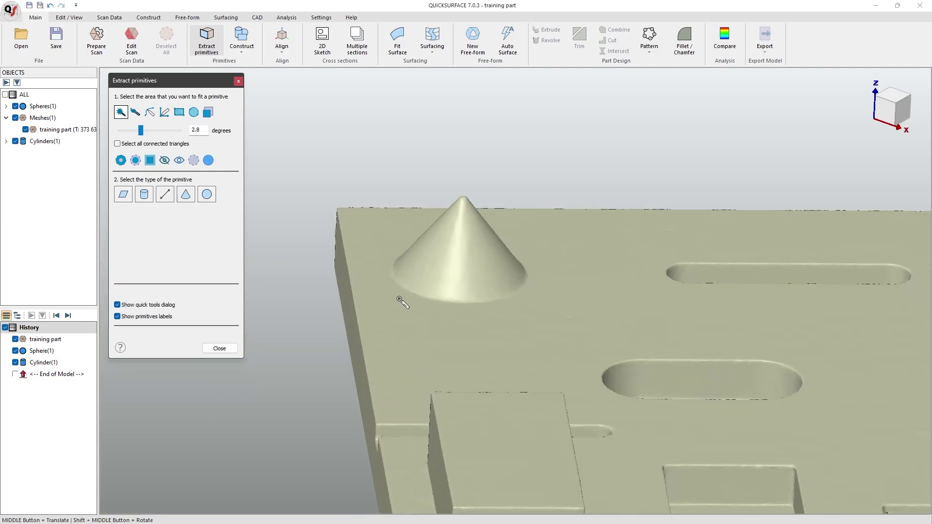
{"action": "middle_click_drag", "start_coordinate": [404, 318], "coordinate": [537, 242], "text": "shift"}
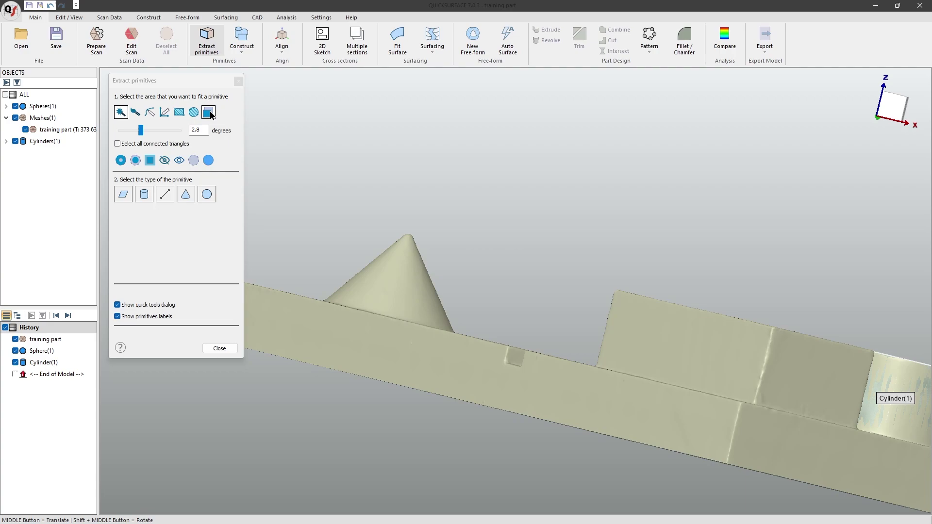
{"action": "left_click", "coordinate": [210, 114]}
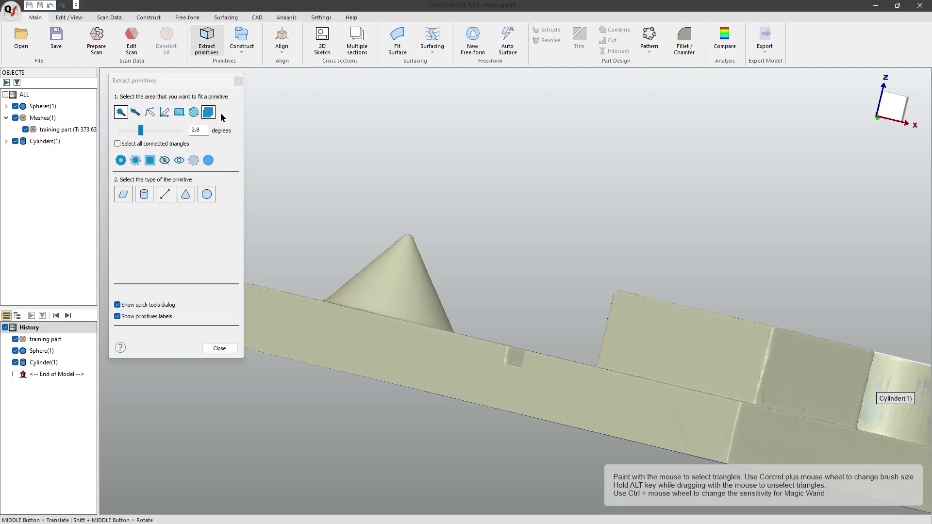
{"action": "left_click", "coordinate": [135, 112]}
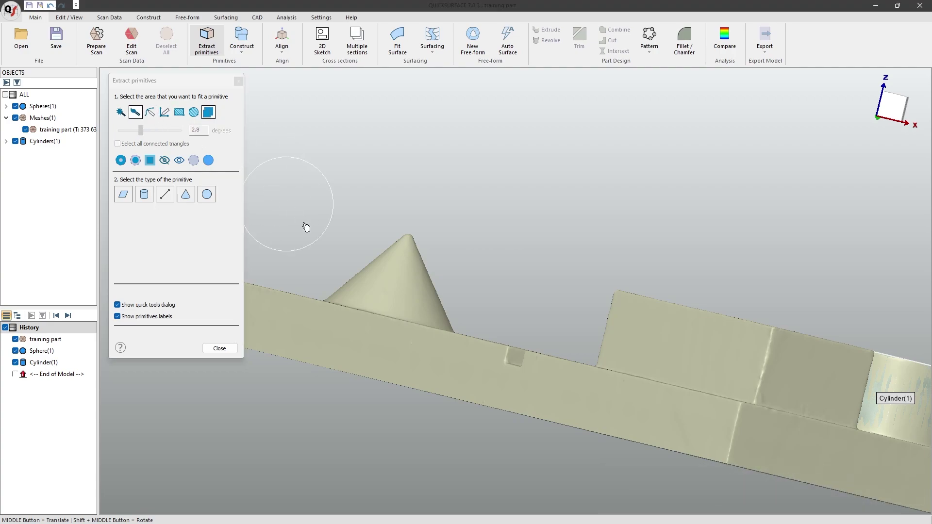
{"action": "mouse_move", "coordinate": [330, 253]}
{"action": "left_mouse_down"}
{"action": "mouse_move", "coordinate": [465, 281]}
{"action": "mouse_move", "coordinate": [489, 275]}
{"action": "mouse_move", "coordinate": [496, 239]}
{"action": "left_mouse_up"}
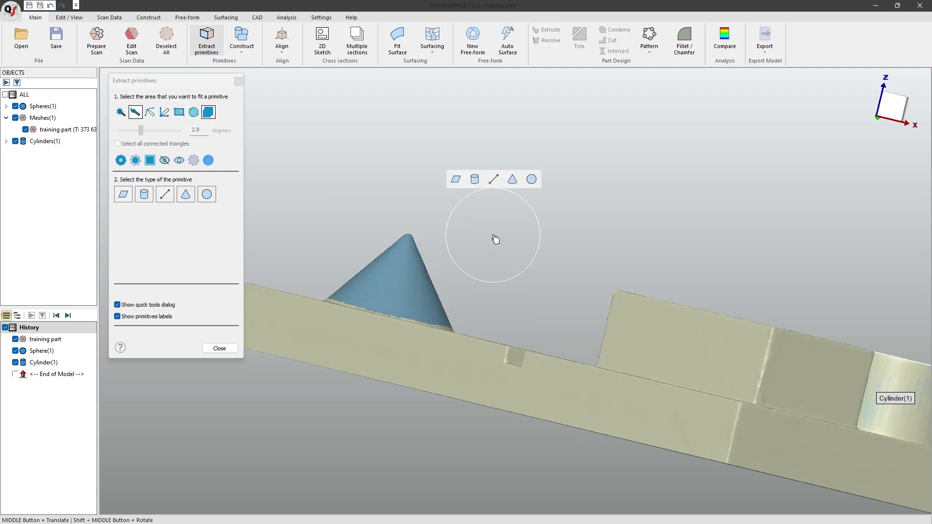
- Fit an unconstrained solid cone to the selected area and check its deviation analysis with a 0.05 mm tolerance
{"action": "left_click", "coordinate": [513, 179]}
{"action": "middle_click_drag", "start_coordinate": [456, 165], "coordinate": [473, 213], "text": "shift"}
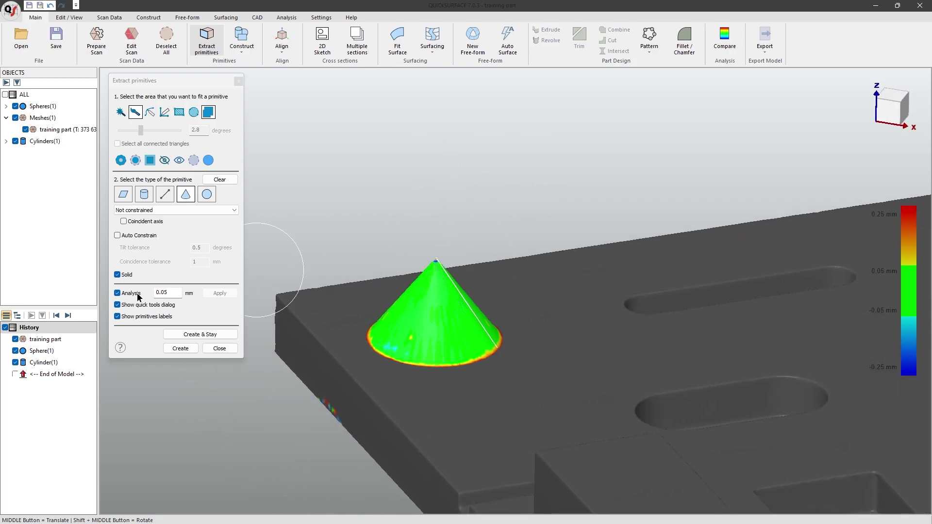
{"action": "scroll", "coordinate": [417, 339], "scroll_direction": "up", "scroll_amount": 5}
{"action": "mouse_move", "coordinate": [365, 343]}
{"action": "middle_mouse_down", "text": "shift"}
{"action": "mouse_move", "coordinate": [485, 333]}
{"action": "mouse_move", "coordinate": [537, 341]}
{"action": "mouse_move", "coordinate": [426, 334]}
{"action": "mouse_move", "coordinate": [477, 335]}
{"action": "middle_mouse_up", "text": "shift"}
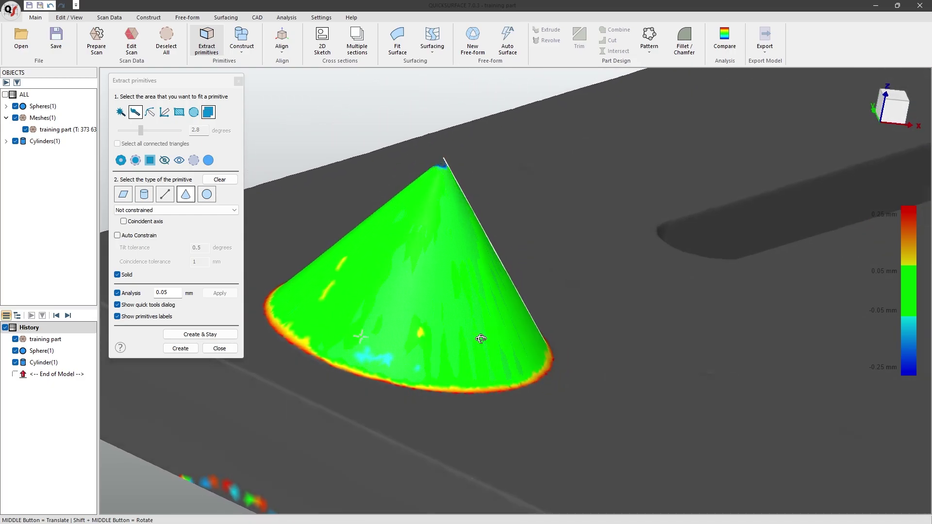
- Create the fitted cone, finish primitive extraction and review the primitives on the whole training part
{"action": "left_click", "coordinate": [180, 349]}
{"action": "scroll", "coordinate": [208, 346], "scroll_direction": "down", "scroll_amount": 8}
{"action": "mouse_move", "coordinate": [457, 336]}
{"action": "middle_mouse_down", "text": "shift"}
{"action": "mouse_move", "coordinate": [354, 358]}
{"action": "mouse_move", "coordinate": [422, 322]}
{"action": "mouse_move", "coordinate": [455, 353]}
{"action": "mouse_move", "coordinate": [438, 360]}
{"action": "middle_mouse_up", "text": "shift"}
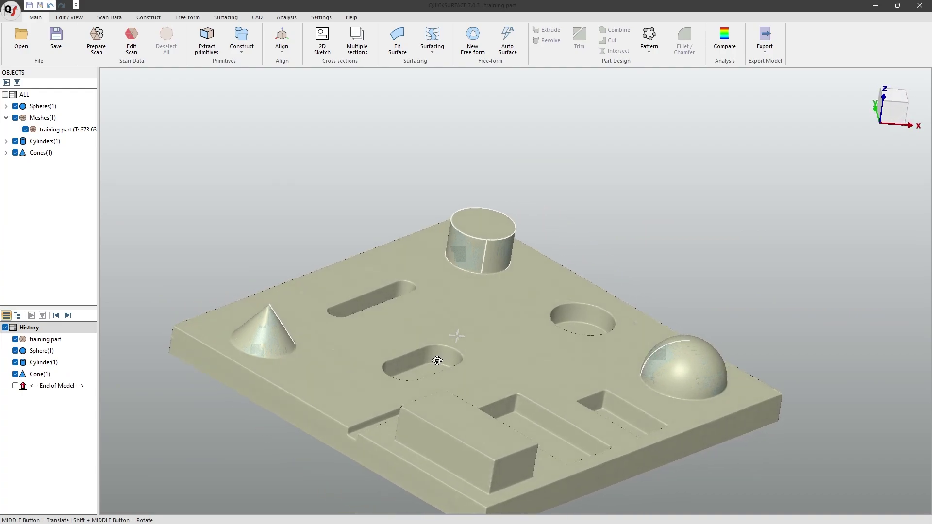
{"action": "scroll", "coordinate": [437, 362], "scroll_direction": "down", "scroll_amount": 3}
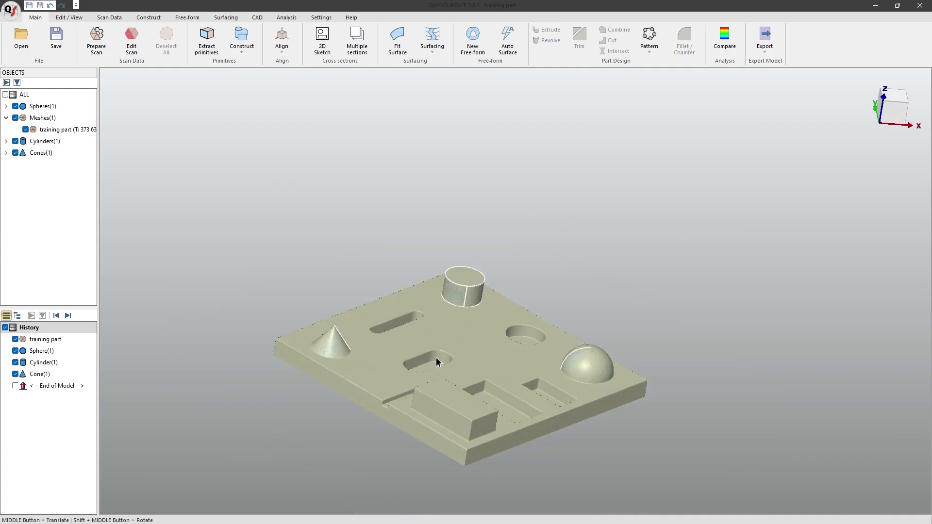